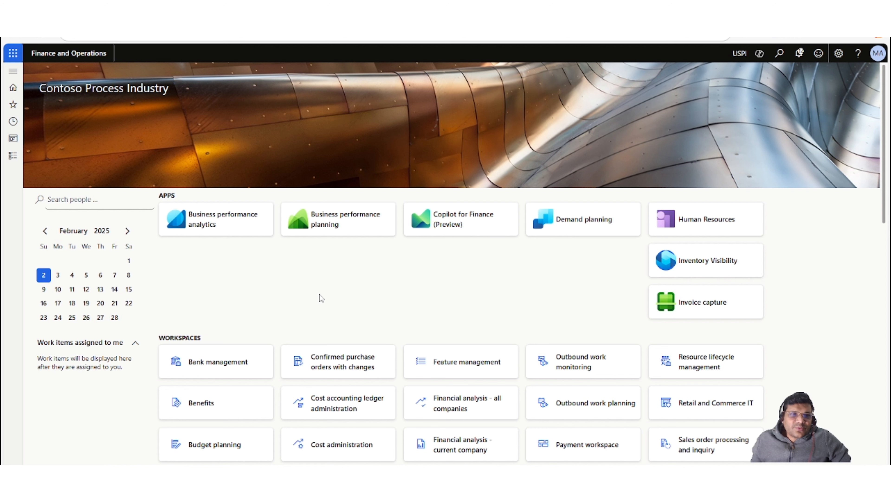
# Open the warehouse Cluster profiles setup page and review the Cluster Putaway profile's settings, sorting and work template.
pyautogui.click(14, 157)
pyautogui.scroll(-5, 85, 268)
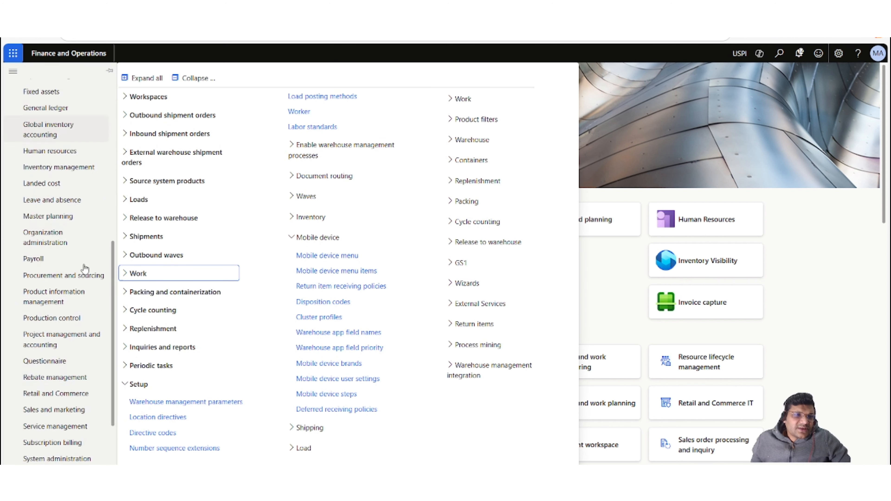
pyautogui.scroll(-3, 85, 268)
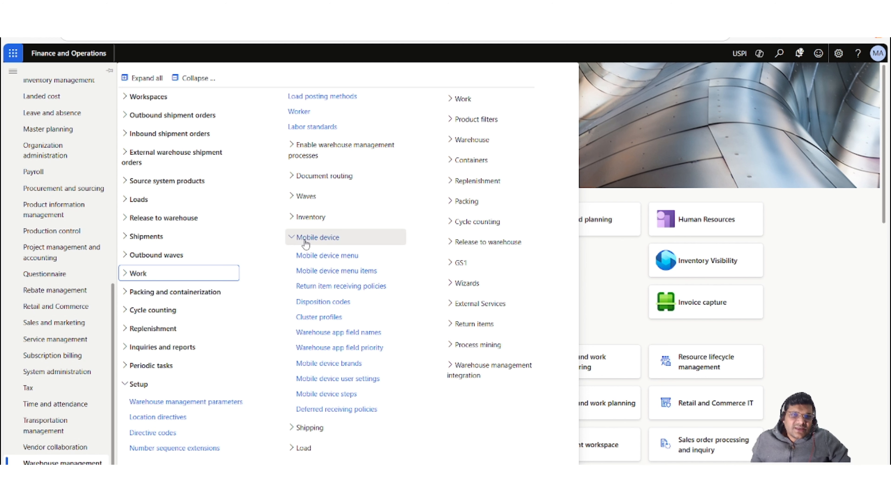
pyautogui.click(330, 318)
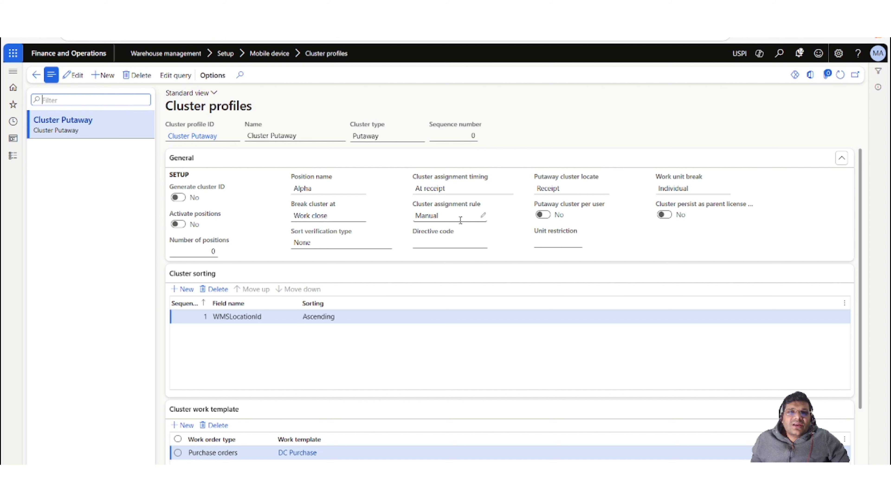
pyautogui.moveTo(454, 220)
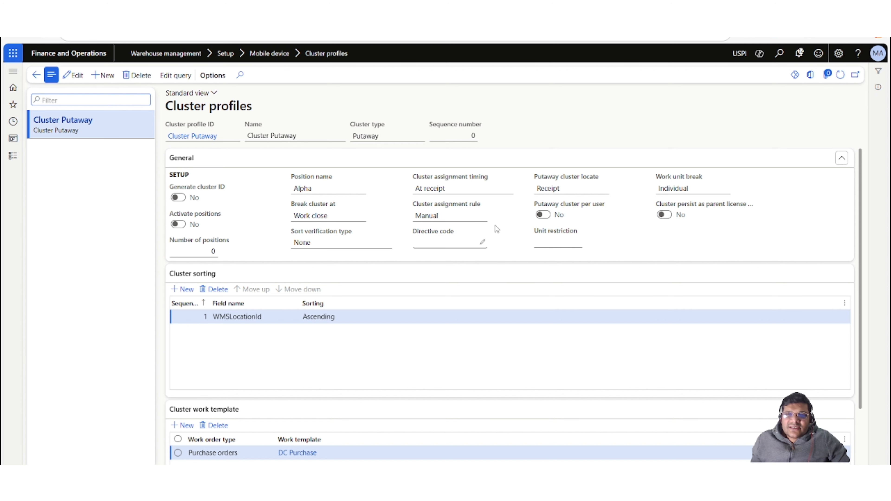
pyautogui.moveTo(613, 182)
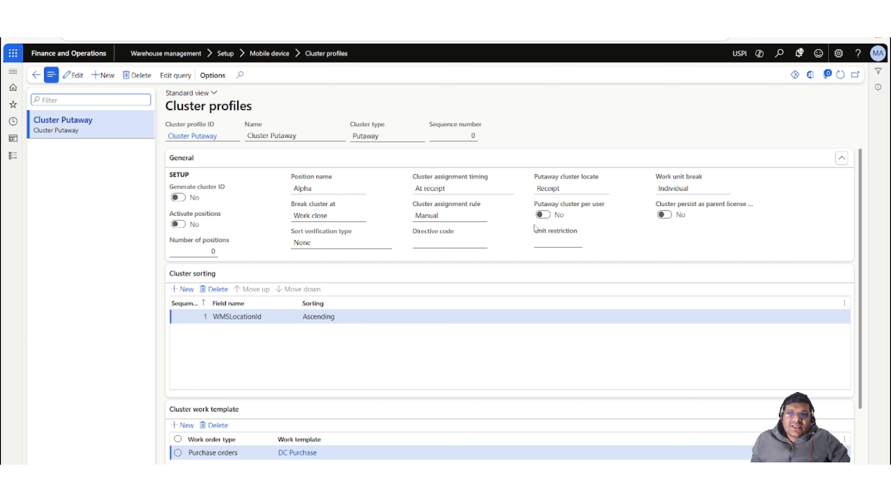
pyautogui.moveTo(548, 230)
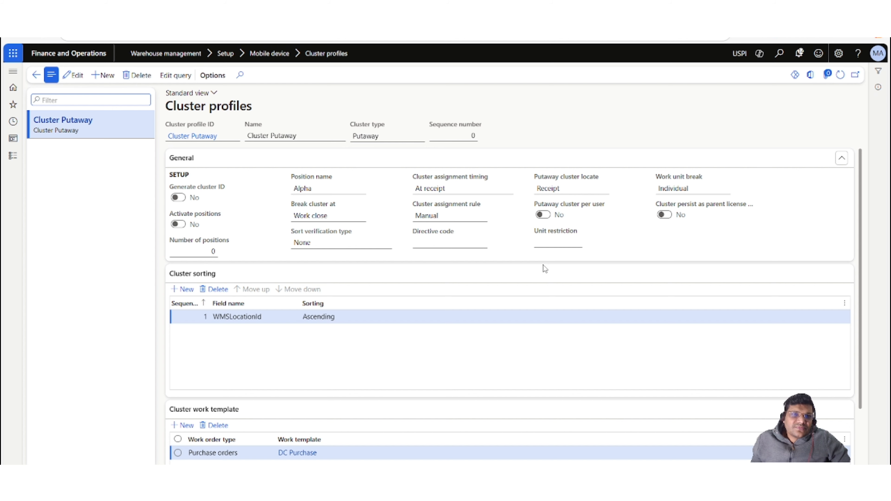
pyautogui.scroll(-2, 408, 268)
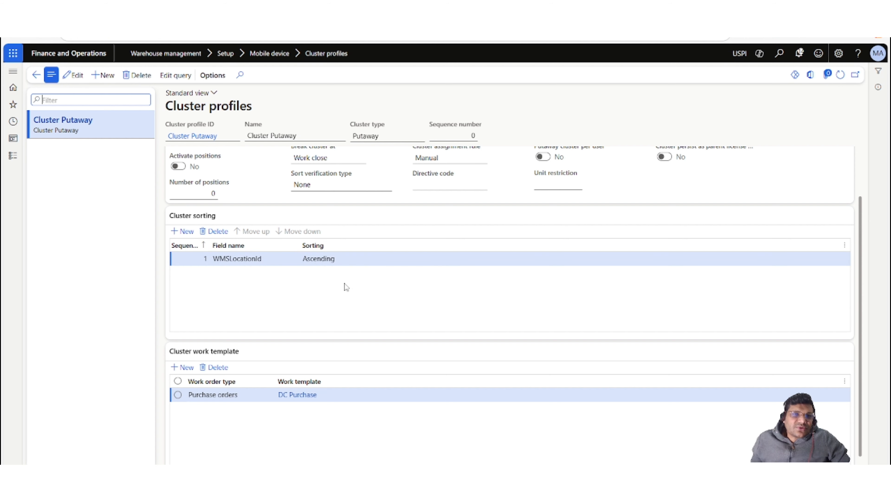
pyautogui.scroll(-1, 356, 286)
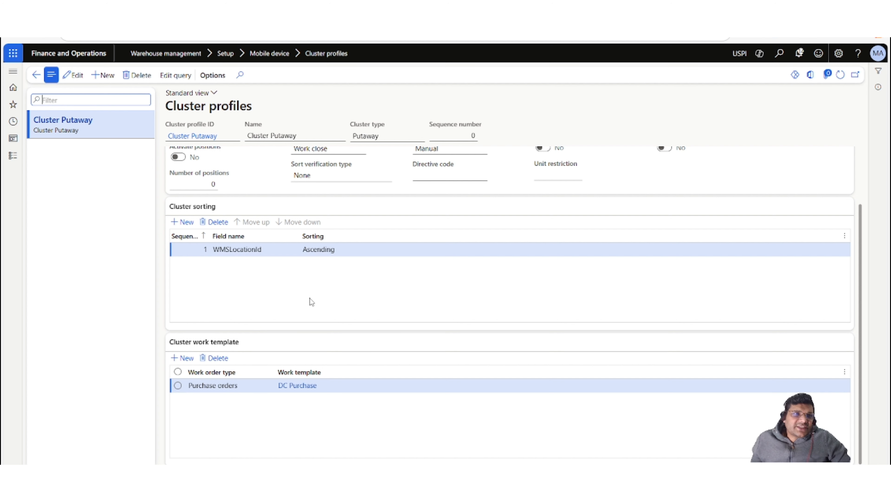
# Open Mobile device menu items and review the Receive and sort cluster menu item's settings.
pyautogui.click(13, 156)
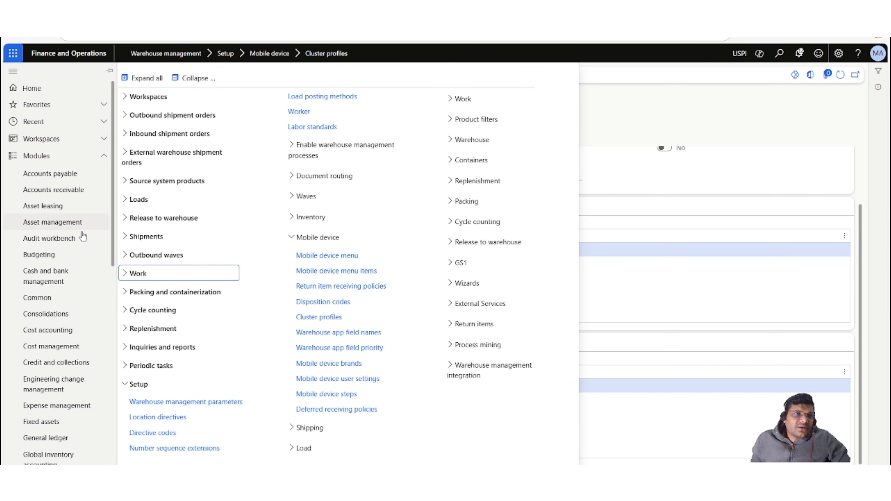
pyautogui.scroll(-10, 79, 234)
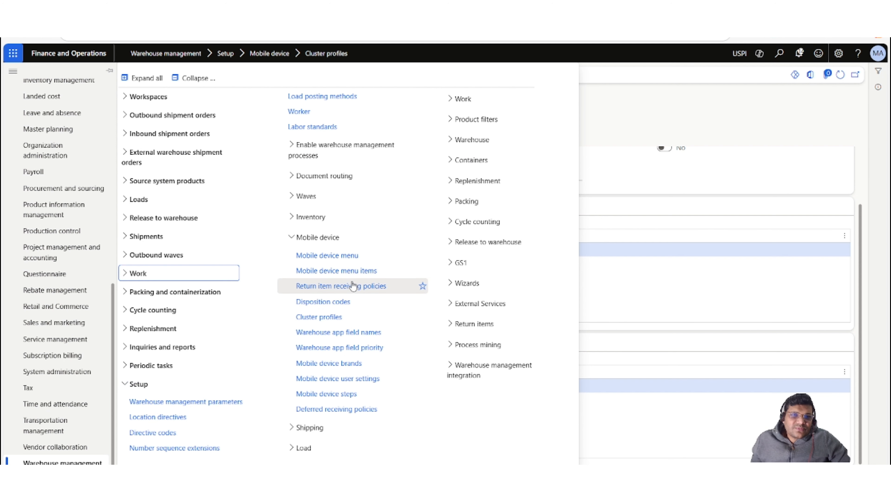
pyautogui.click(356, 275)
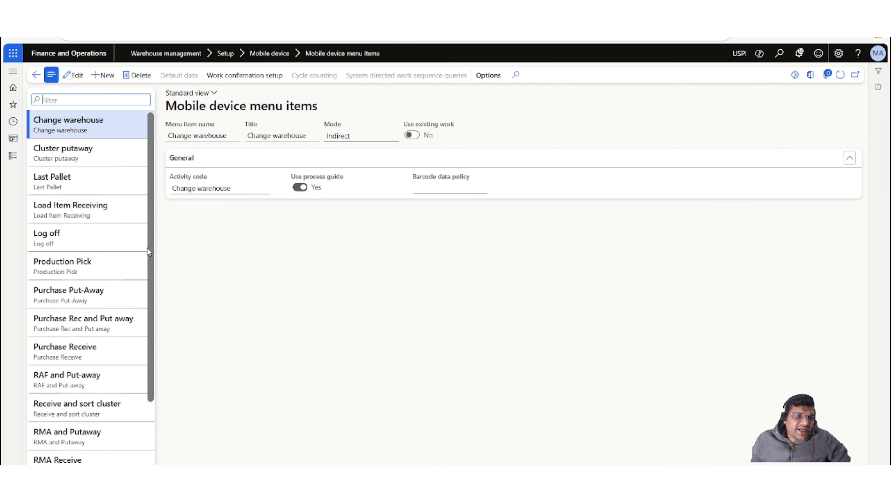
pyautogui.moveTo(147, 248); pyautogui.dragTo(149, 313)
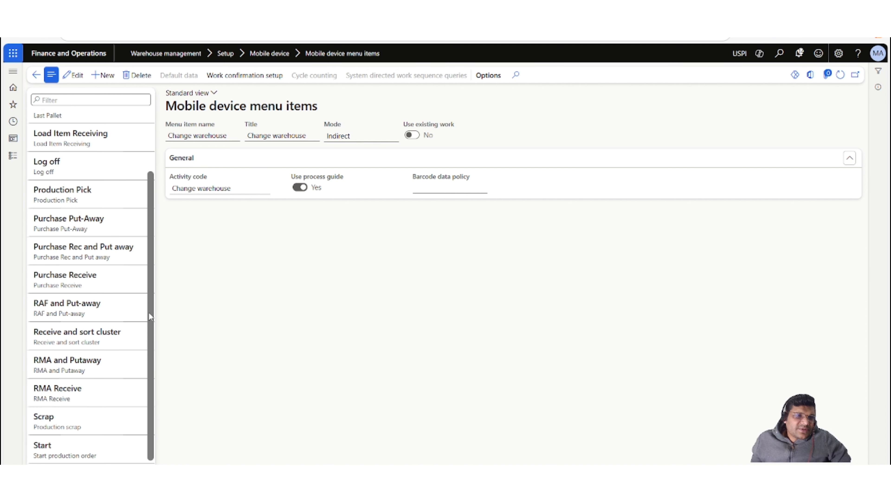
pyautogui.click(63, 343)
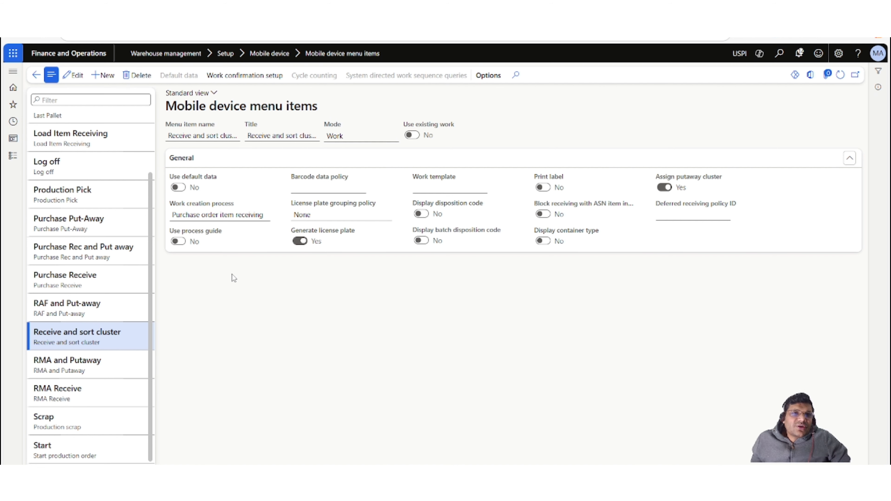
pyautogui.moveTo(346, 123)
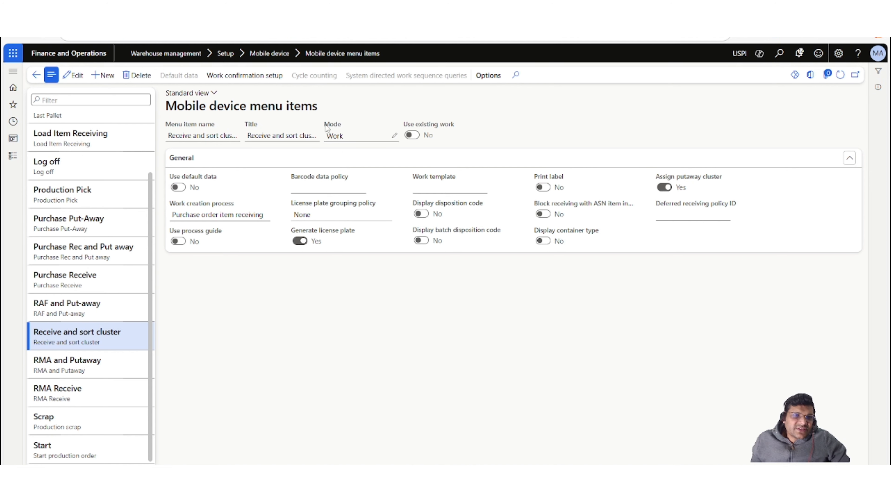
pyautogui.moveTo(175, 211)
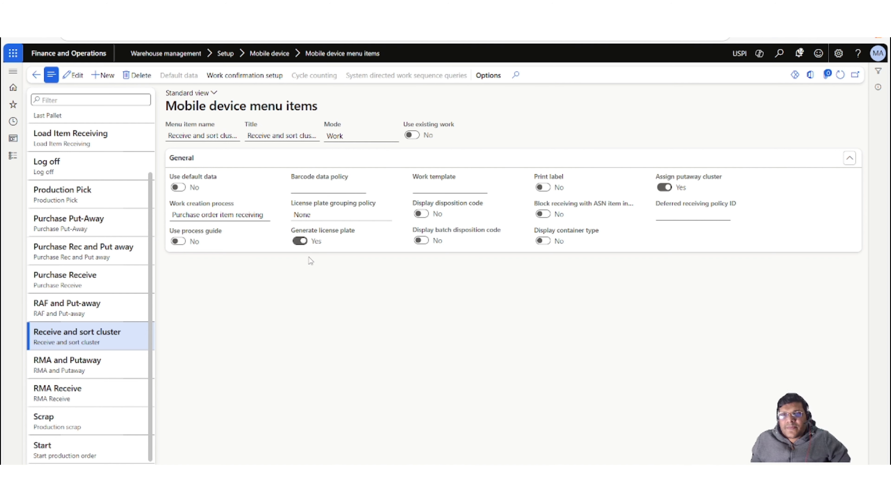
pyautogui.moveTo(676, 182)
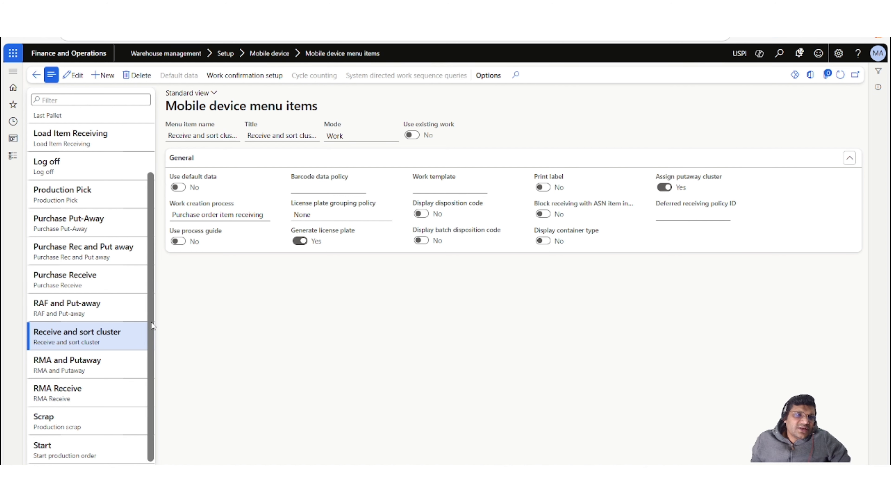
# Review the Cluster putaway menu item's settings and its Purchase work class.
pyautogui.moveTo(151, 326); pyautogui.dragTo(152, 265)
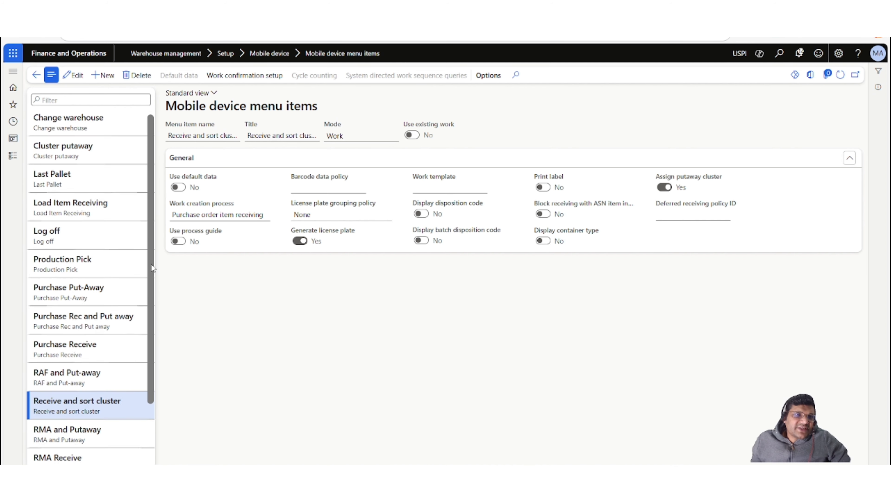
pyautogui.click(107, 153)
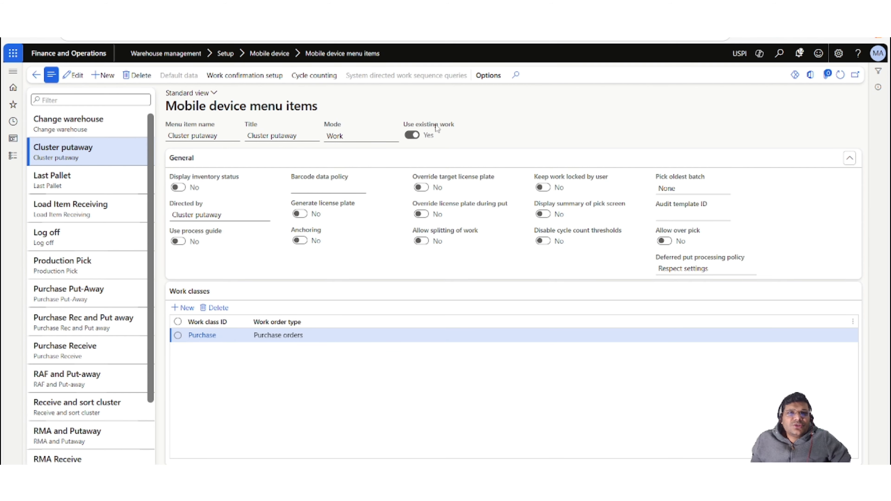
pyautogui.moveTo(427, 125)
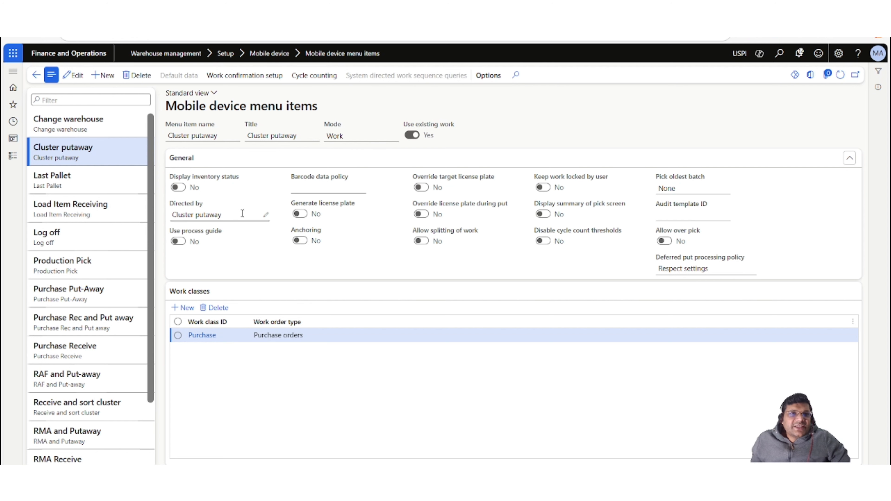
pyautogui.moveTo(207, 212)
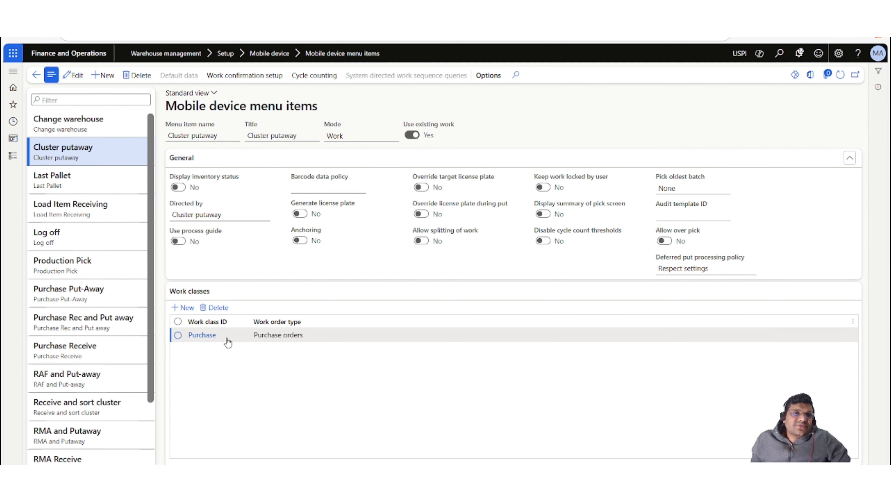
pyautogui.click(249, 387)
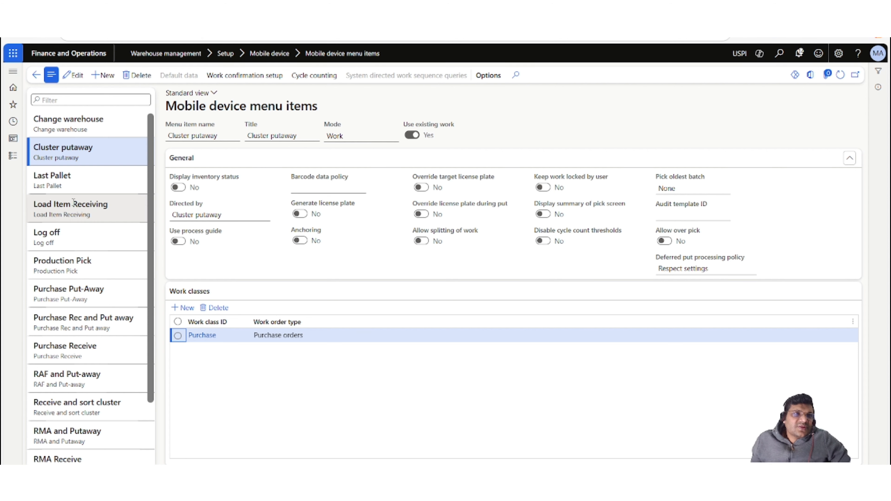
# Open All purchase orders under Accounts payable.
pyautogui.click(12, 158)
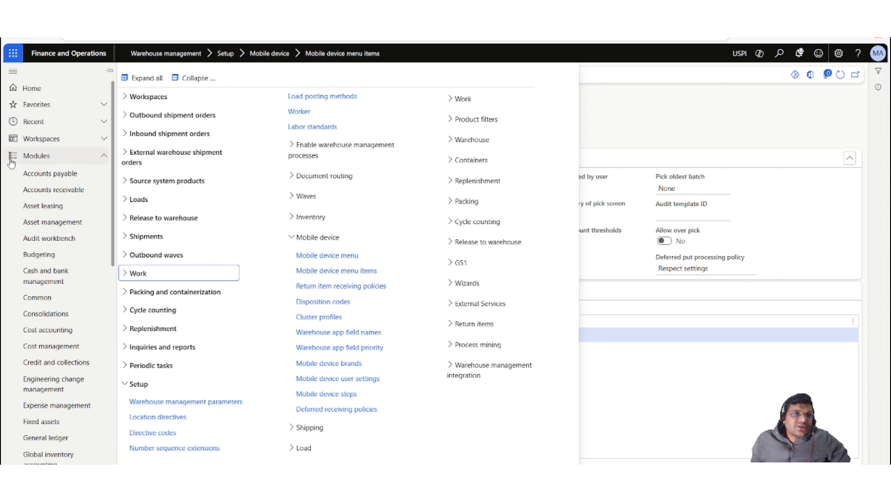
pyautogui.click(76, 174)
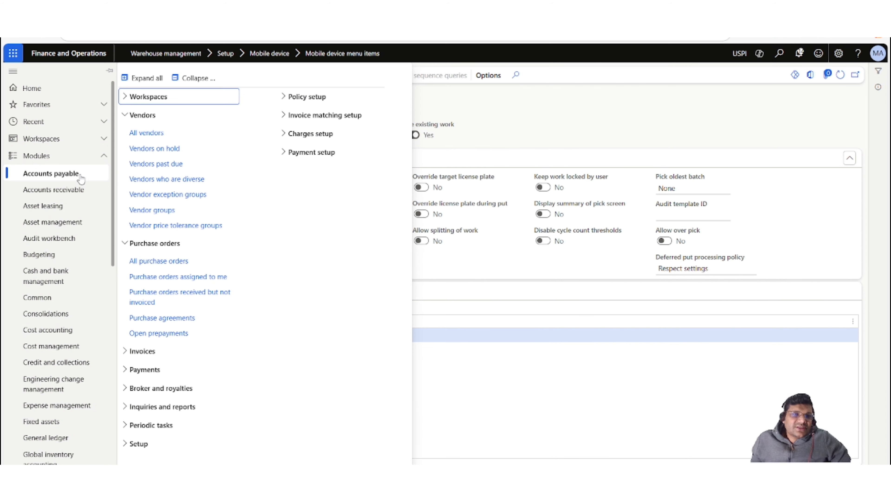
pyautogui.click(168, 262)
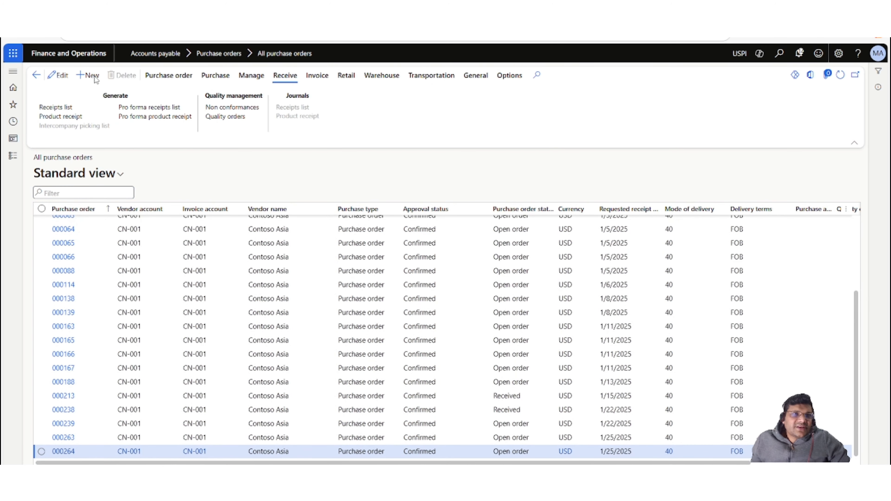
# Start a new purchase order and pick vendor account CN-001.
pyautogui.click(92, 80)
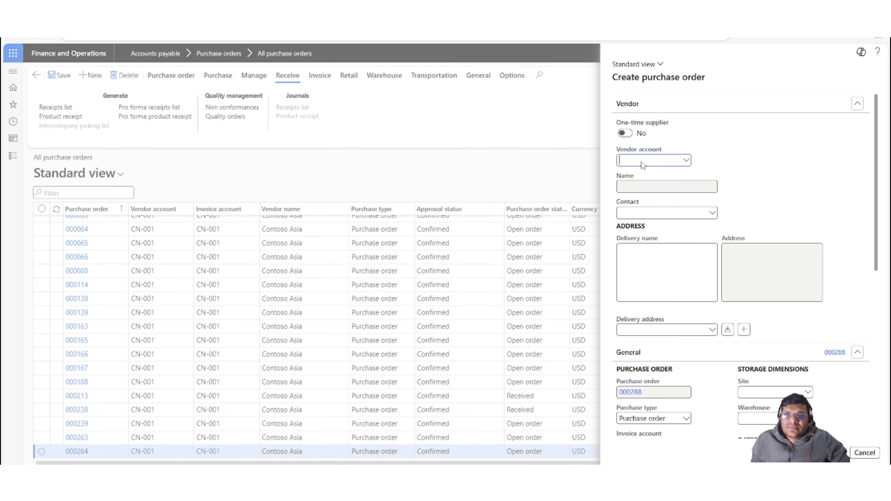
pyautogui.click(686, 161)
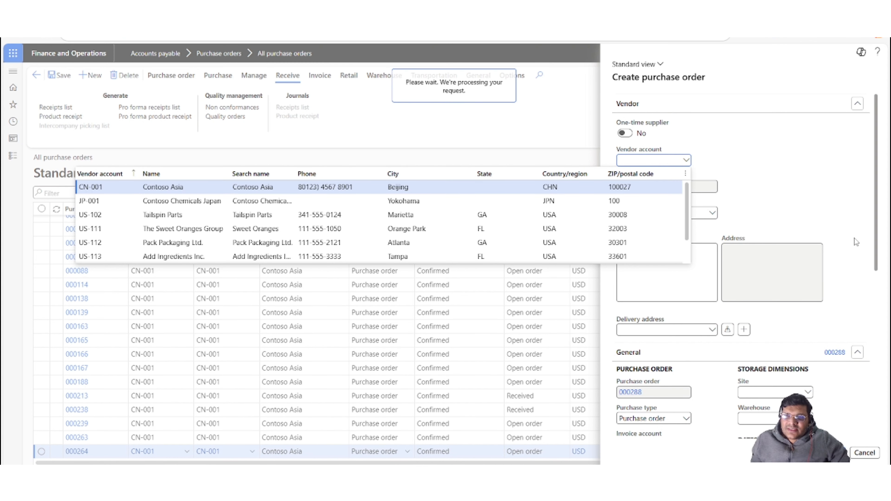
pyautogui.scroll(-5, 856, 242)
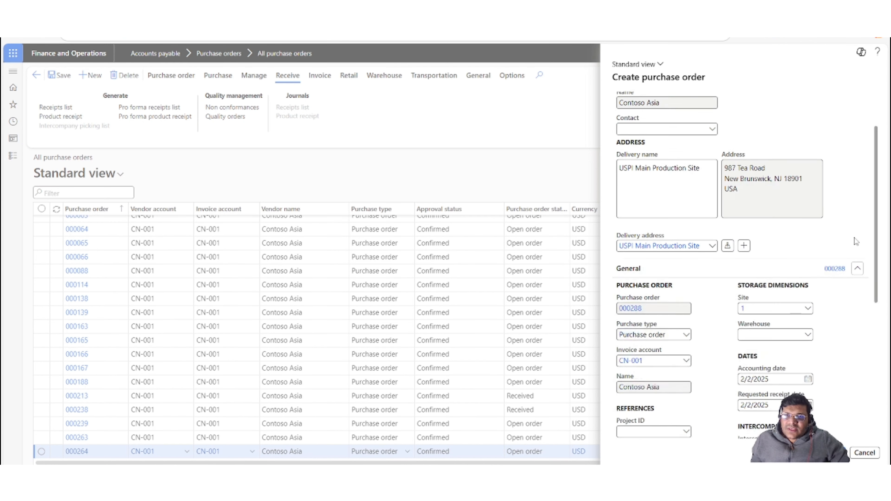
# Set the purchase order's warehouse to MainDC and create the order.
pyautogui.click(809, 247)
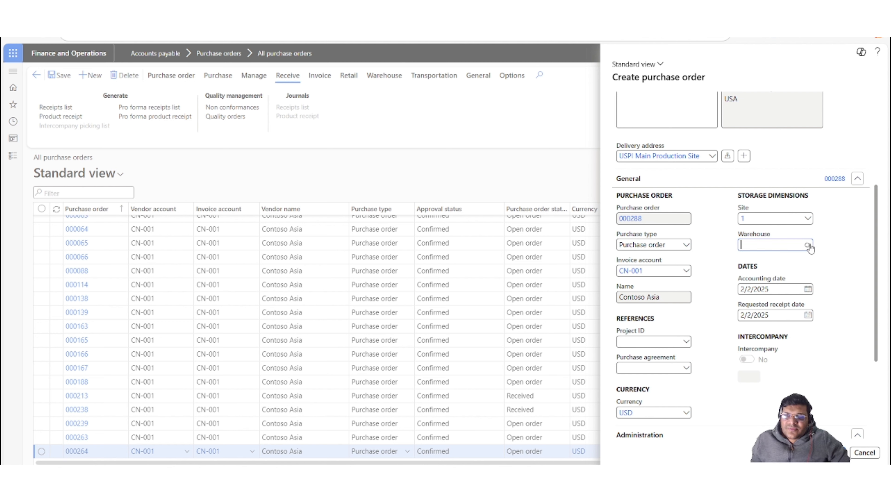
pyautogui.click(810, 247)
pyautogui.scroll(-5, 800, 299)
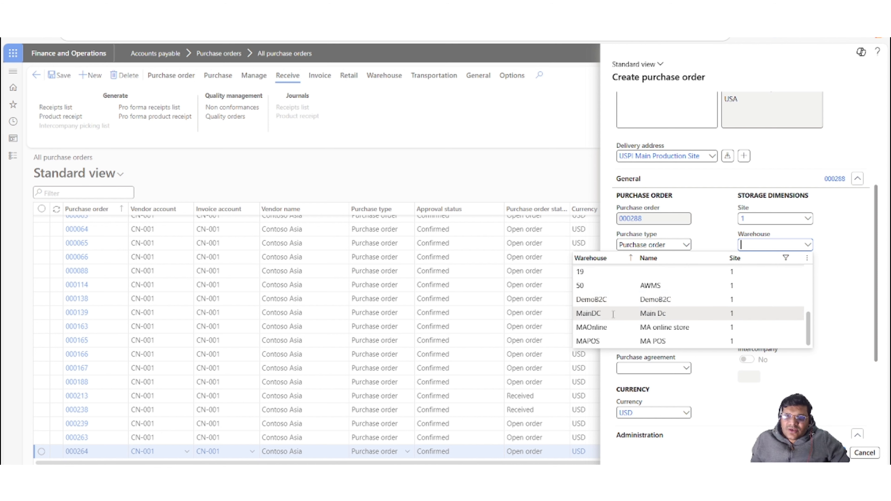
pyautogui.click(613, 314)
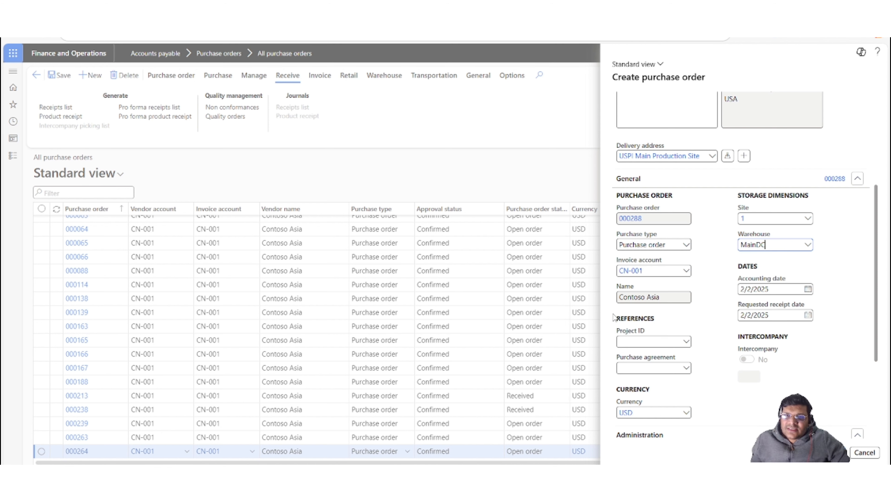
pyautogui.scroll(-4, 844, 299)
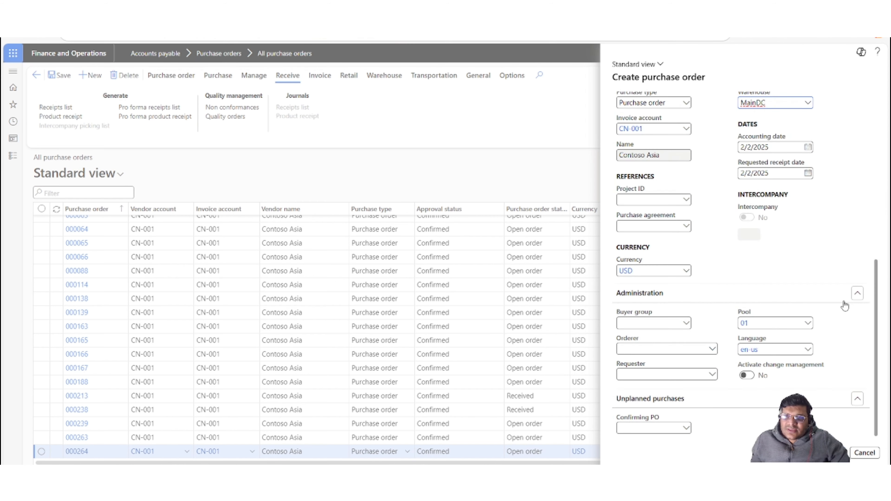
pyautogui.click(838, 455)
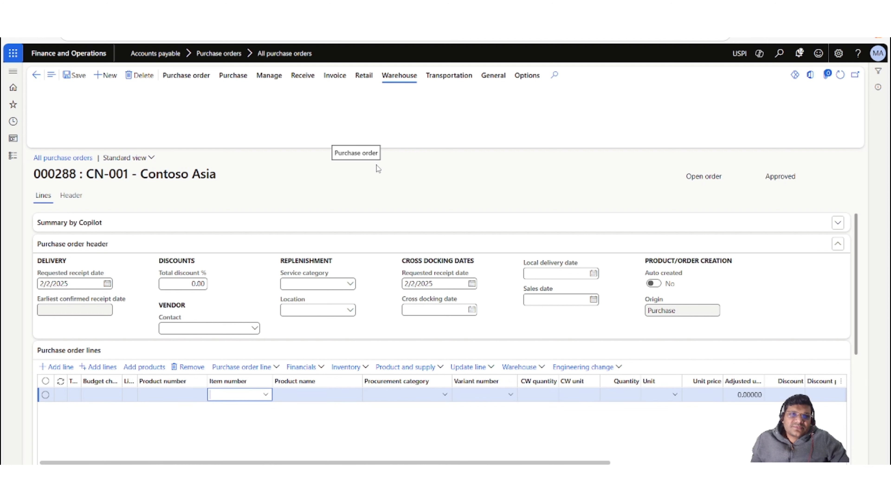
# Add a purchase order line for item M10001 with a quantity of 10.
pyautogui.write('m1')
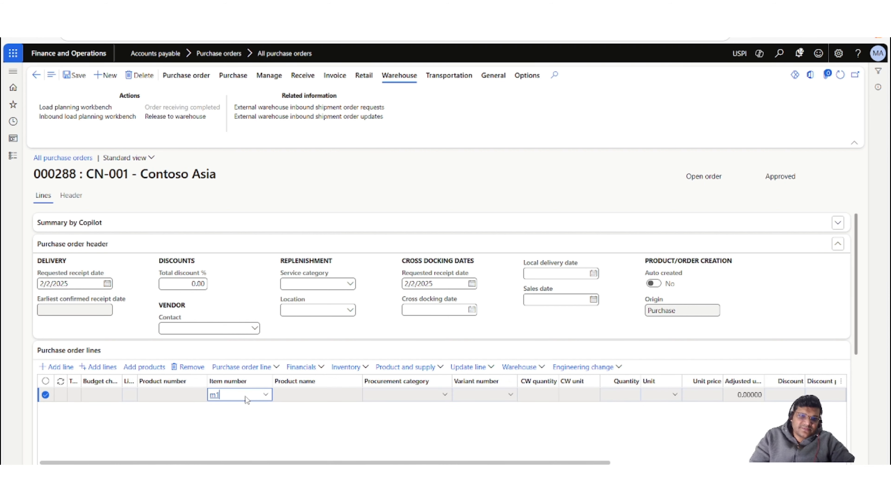
pyautogui.write('000')
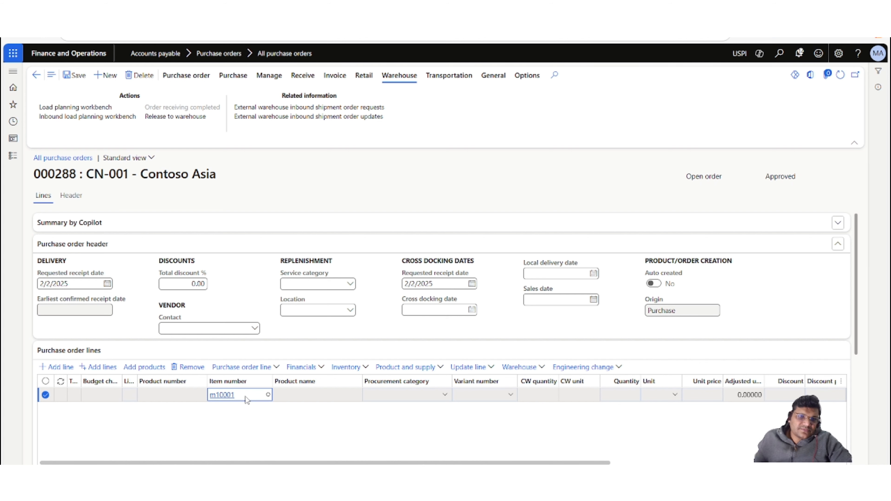
pyautogui.write('1')
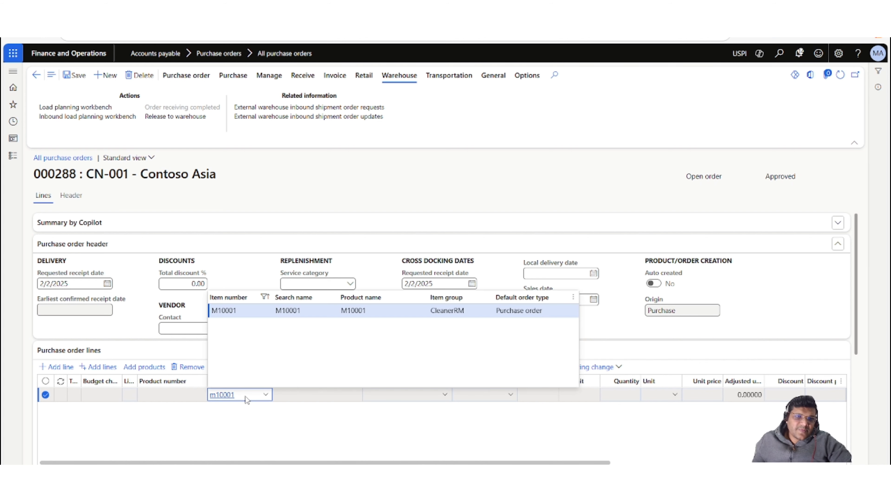
pyautogui.click(247, 315)
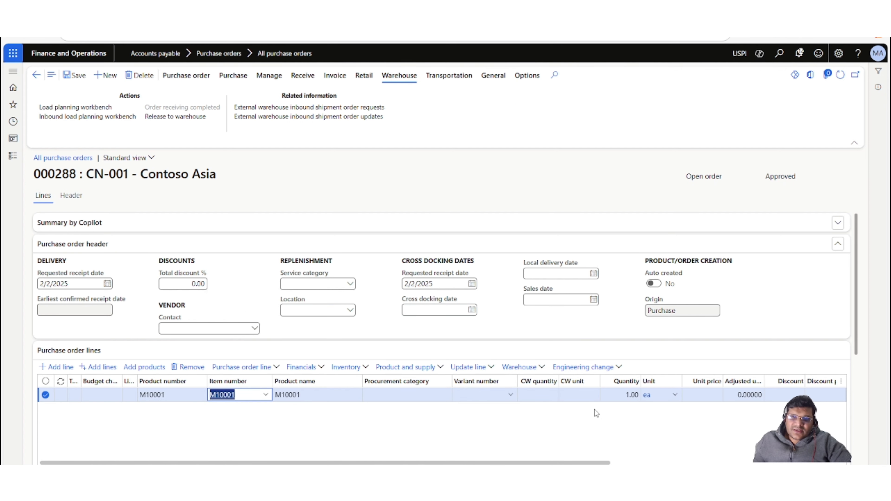
pyautogui.click(622, 395)
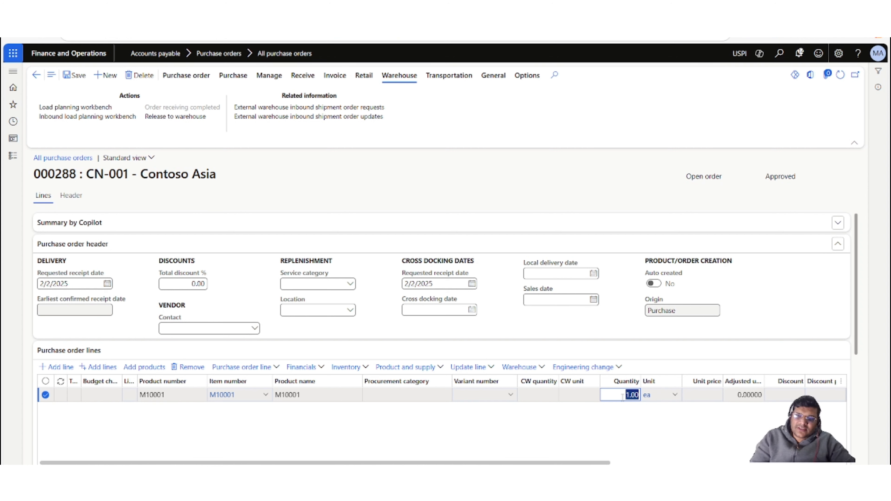
pyautogui.write('10')
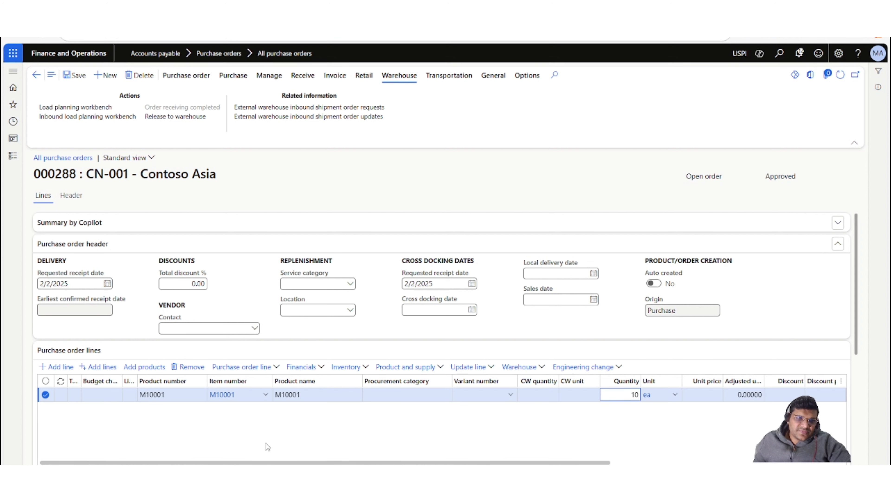
pyautogui.click(137, 429)
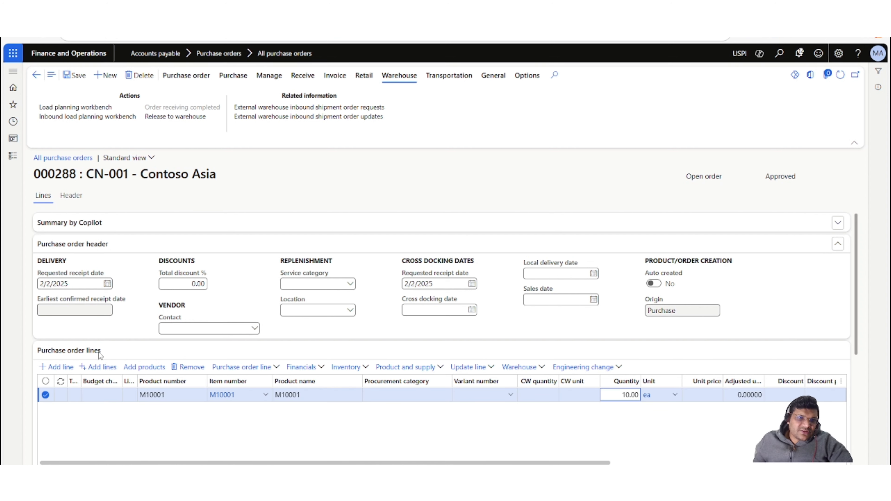
# Add a second purchase order line for item M10002 with a quantity of 15.
pyautogui.click(63, 371)
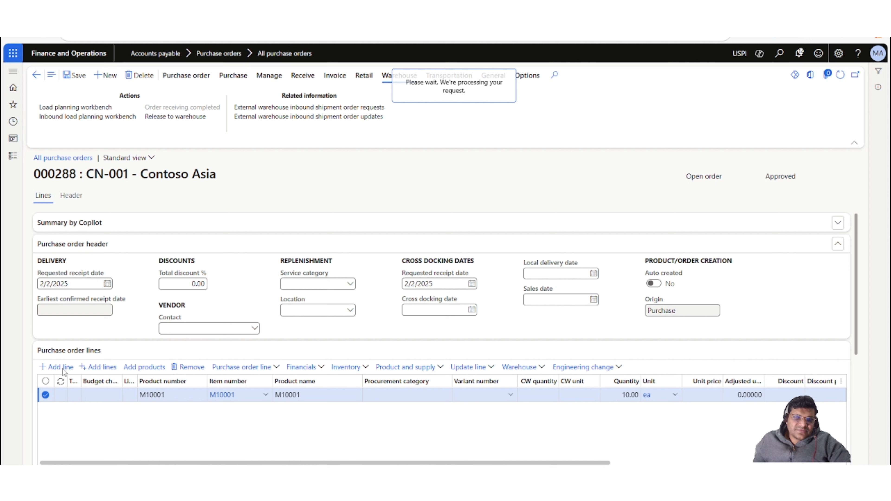
pyautogui.click(58, 367)
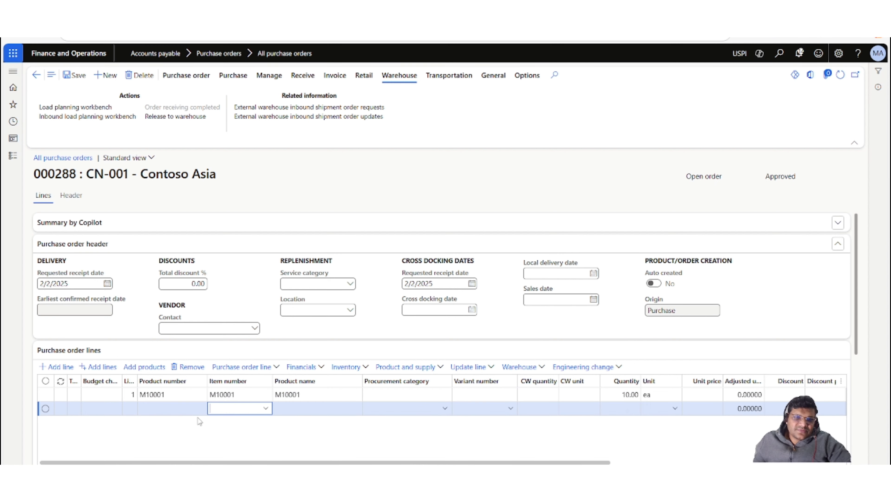
pyautogui.write('m')
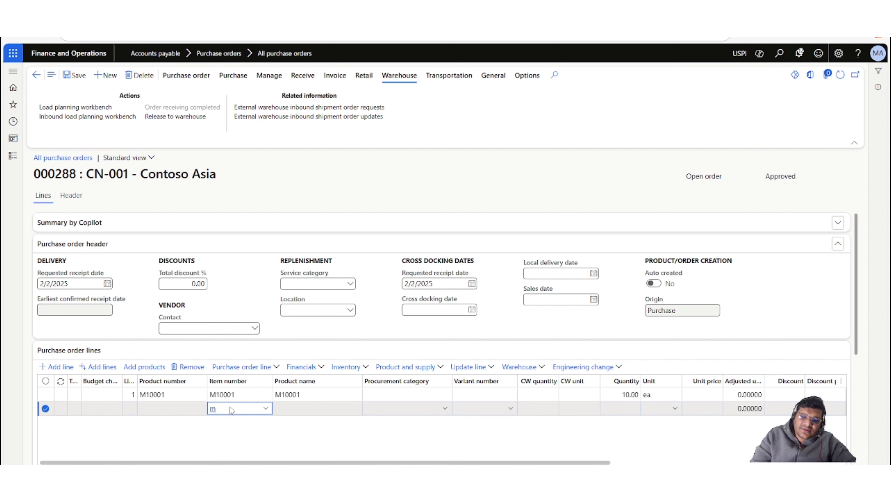
pyautogui.write('10002')
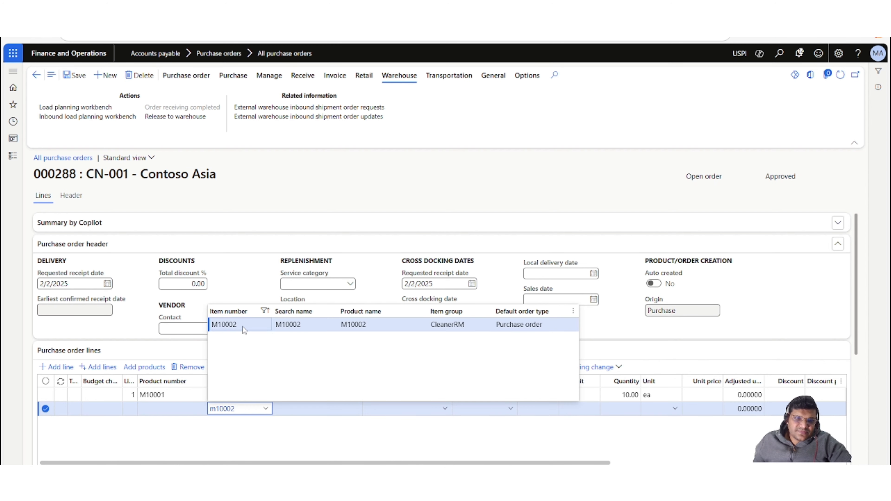
pyautogui.click(243, 327)
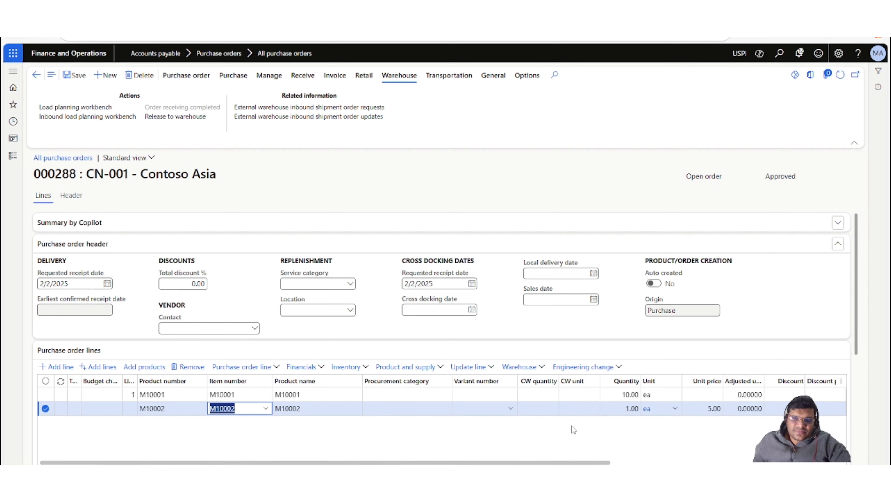
pyautogui.click(626, 409)
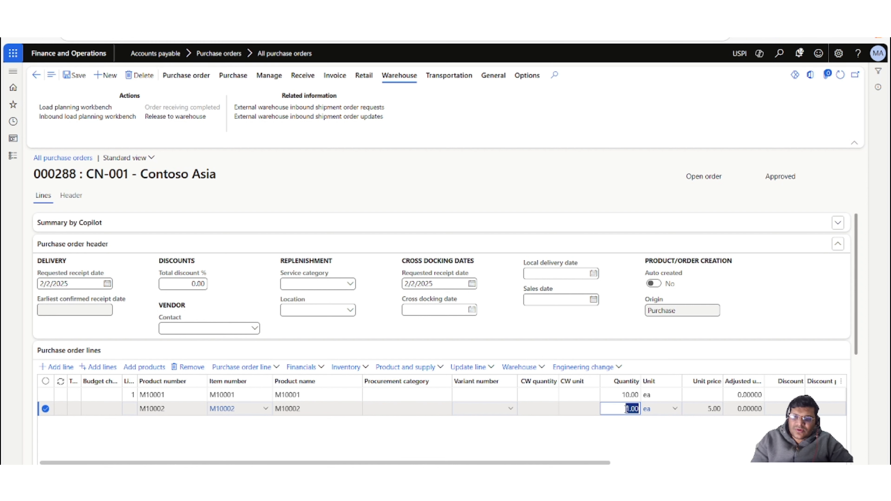
pyautogui.write('15')
pyautogui.click(532, 438)
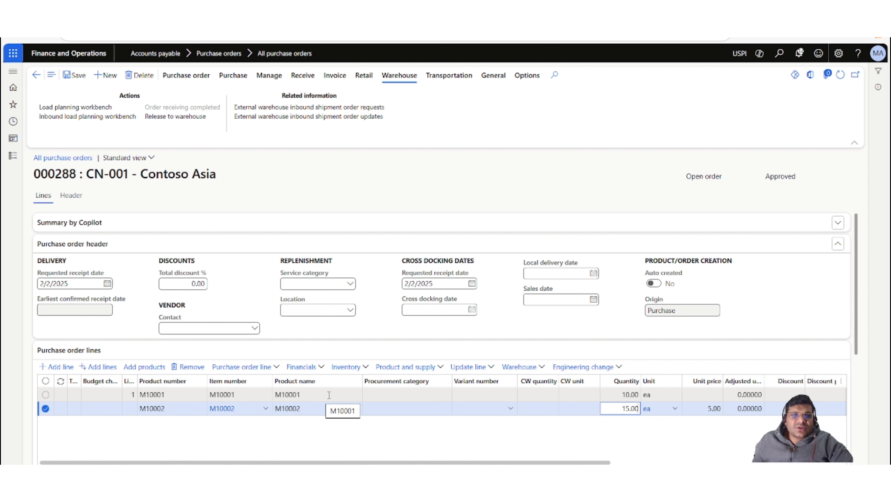
# Save the purchase order and confirm it, accepting the confirmation without vendor approval.
pyautogui.click(326, 436)
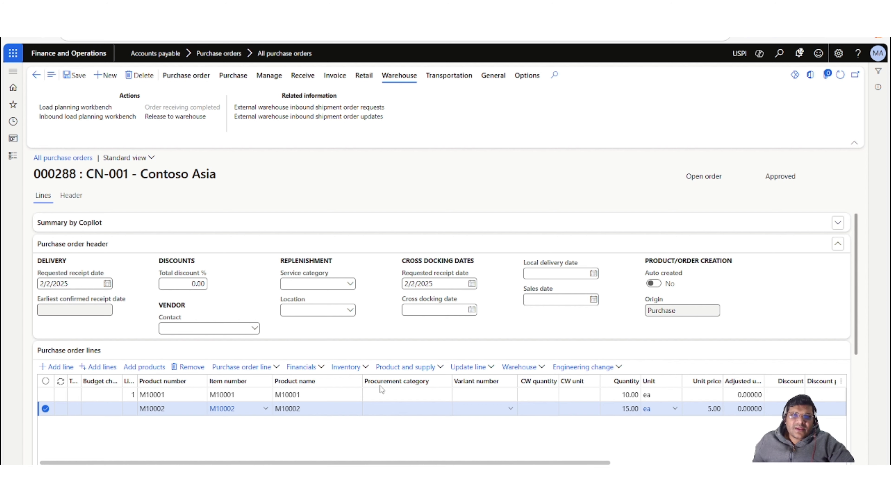
pyautogui.click(74, 79)
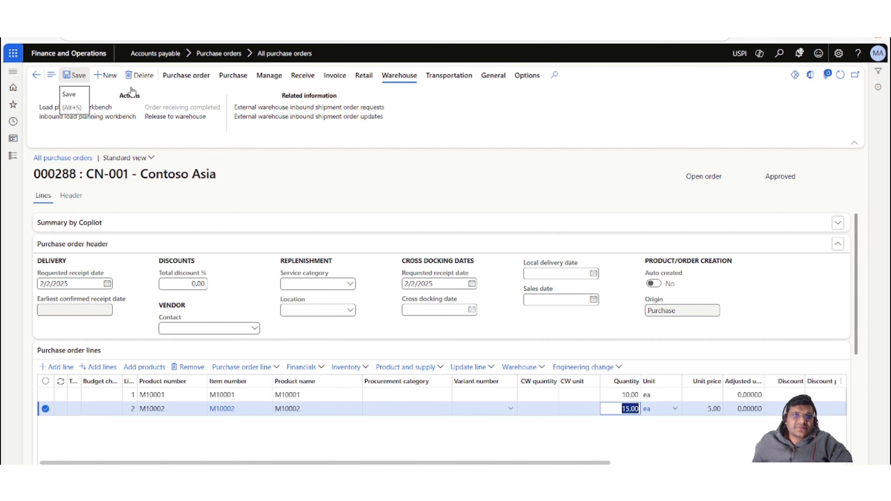
pyautogui.click(230, 80)
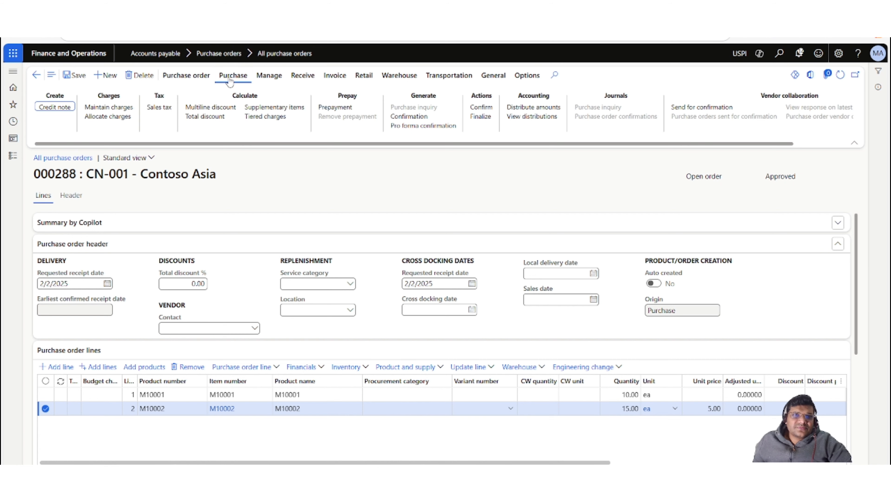
pyautogui.click(485, 108)
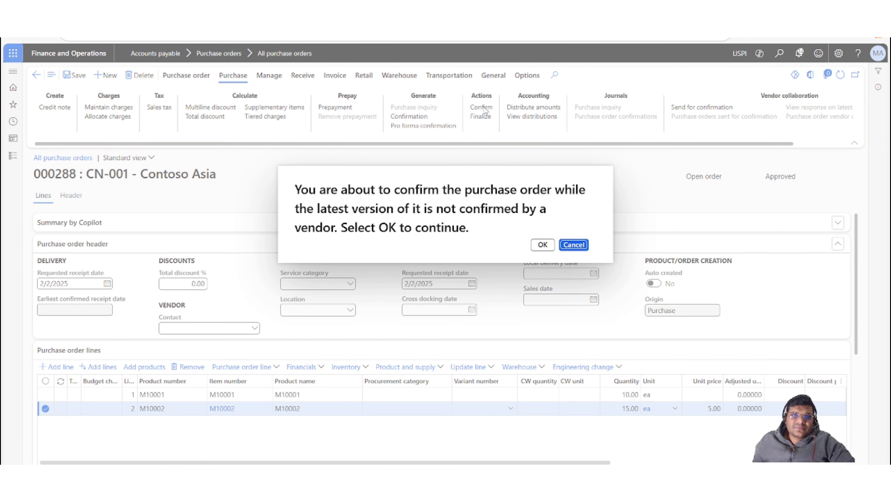
pyautogui.click(543, 245)
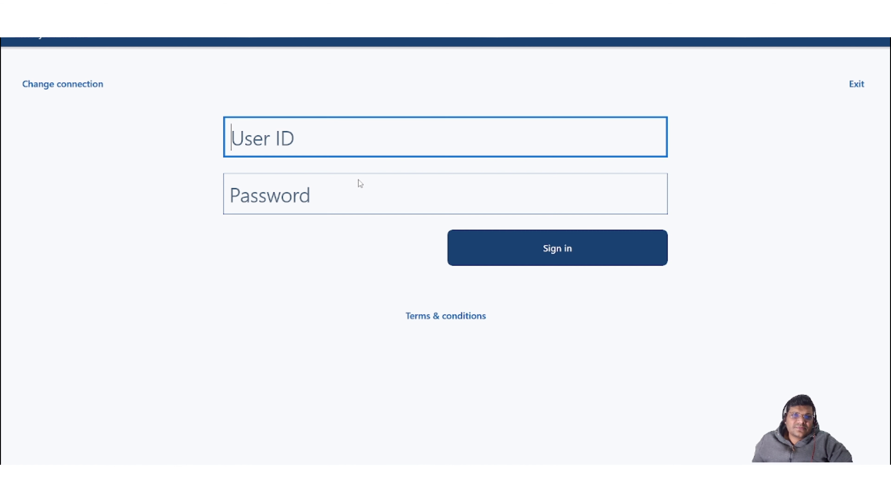
# Switch to the Warehouse Management mobile app, sign in with the worker's user ID and password, and dismiss the workload summary.
pyautogui.write('50')
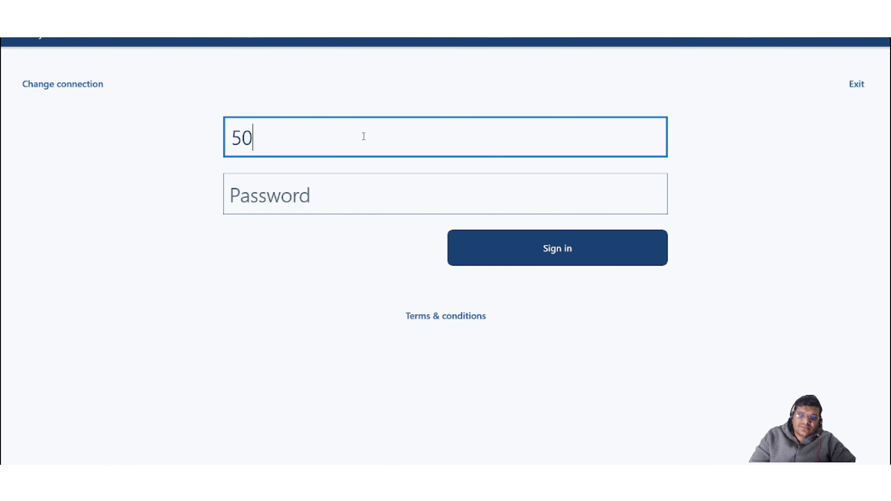
pyautogui.press('Tab')
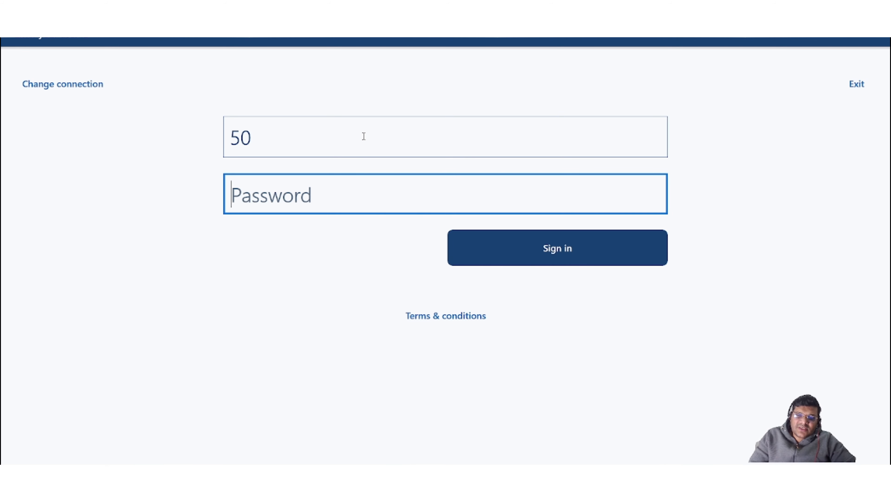
pyautogui.write('1234')
pyautogui.press('Return')
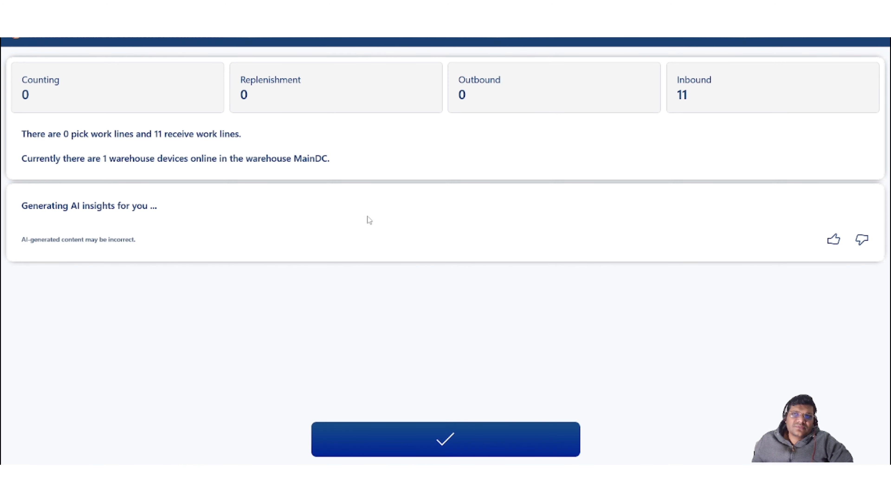
pyautogui.click(417, 442)
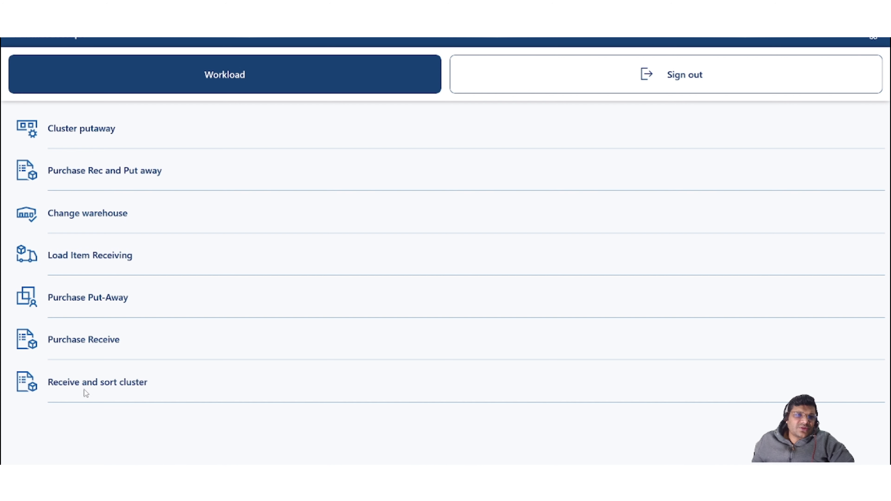
# Start Receive and sort cluster and enter purchase order number 000288.
pyautogui.click(127, 387)
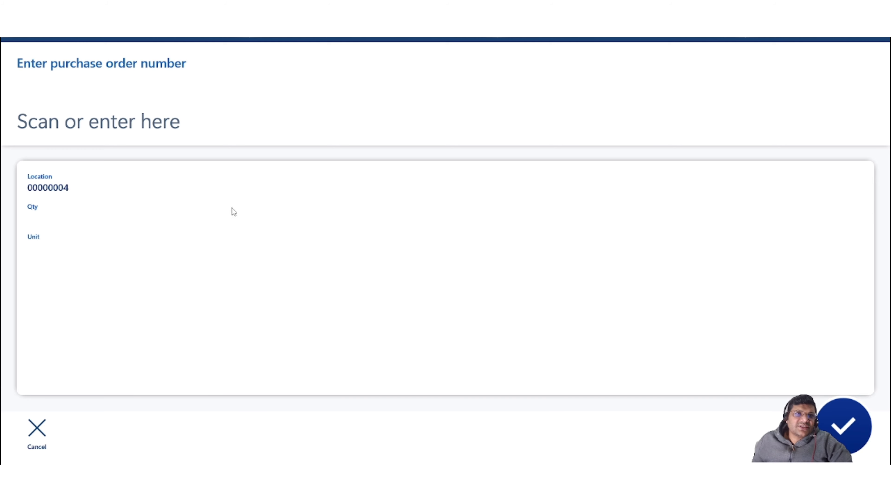
pyautogui.click(173, 126)
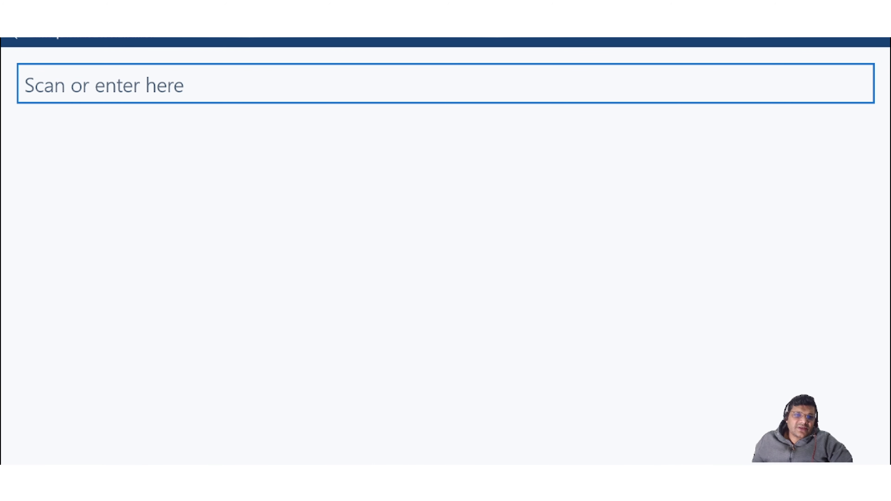
pyautogui.click(366, 474)
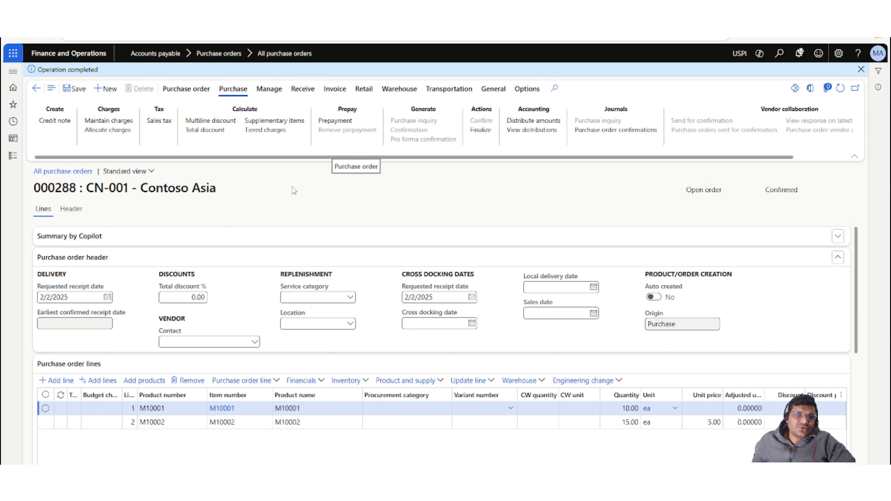
pyautogui.click(368, 474)
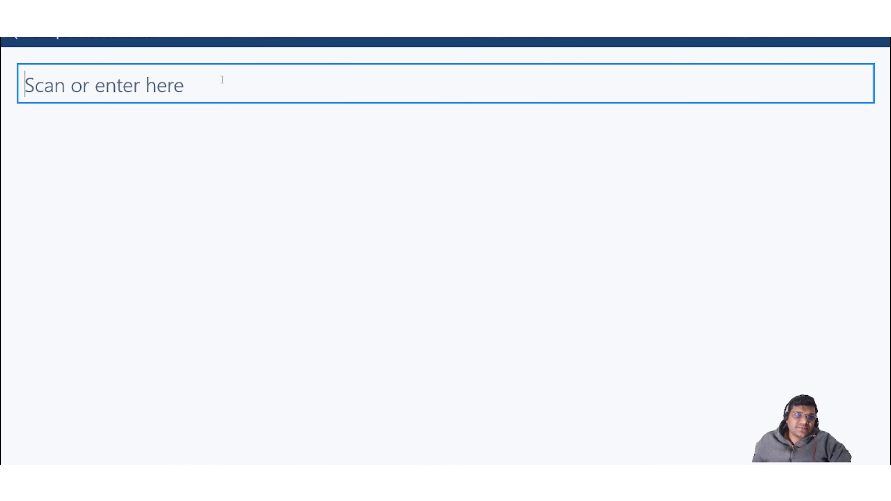
pyautogui.write('000')
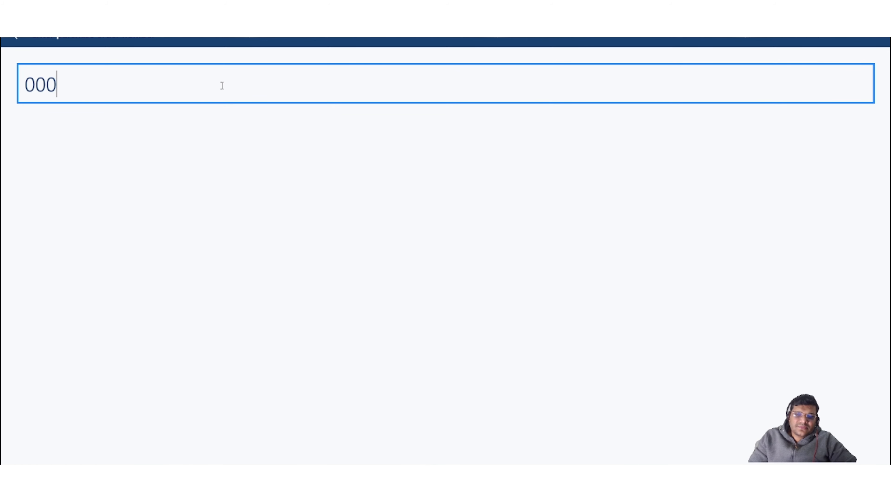
pyautogui.write('288')
pyautogui.press('Return')
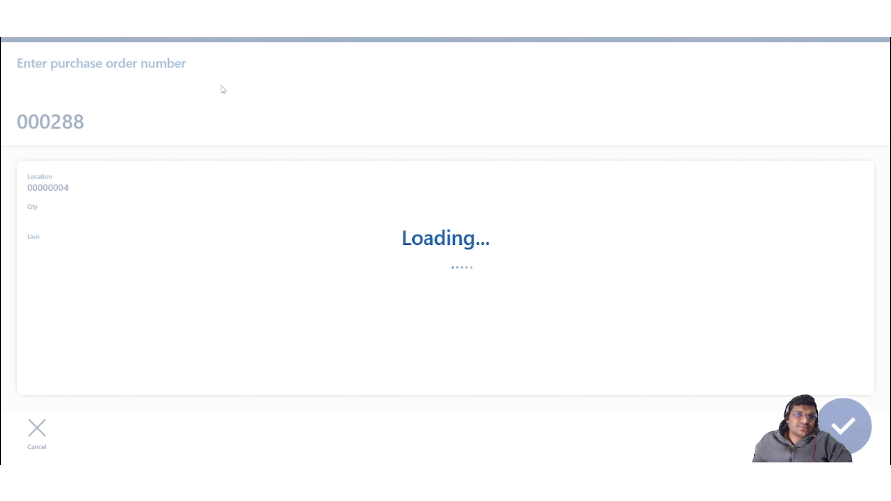
# Scan item M10001 for the purchase order receipt.
pyautogui.click(152, 123)
pyautogui.write('m1000')
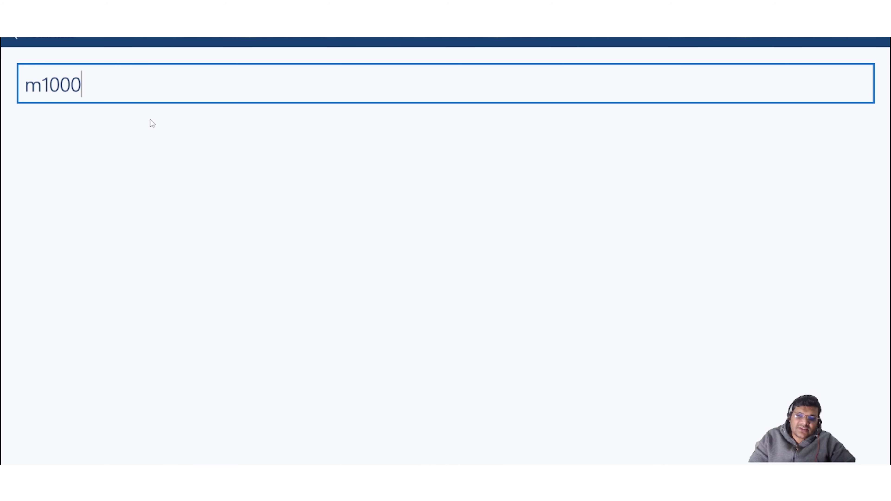
pyautogui.write('1')
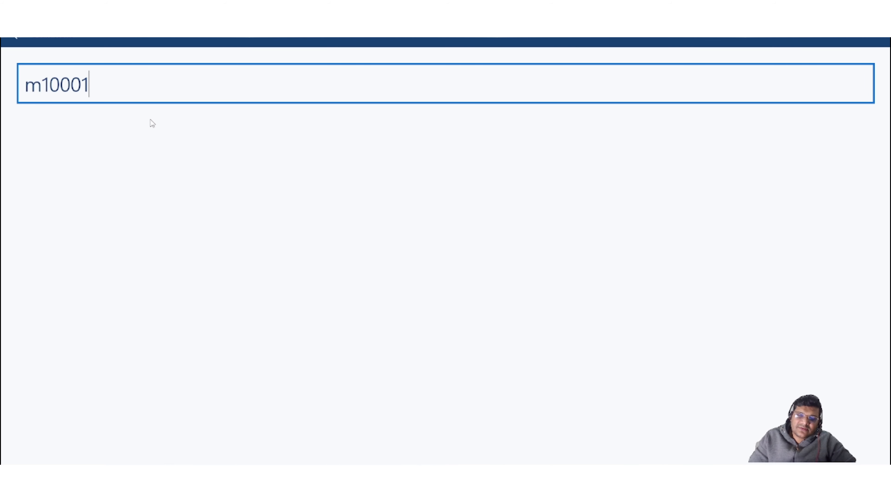
pyautogui.press('Return')
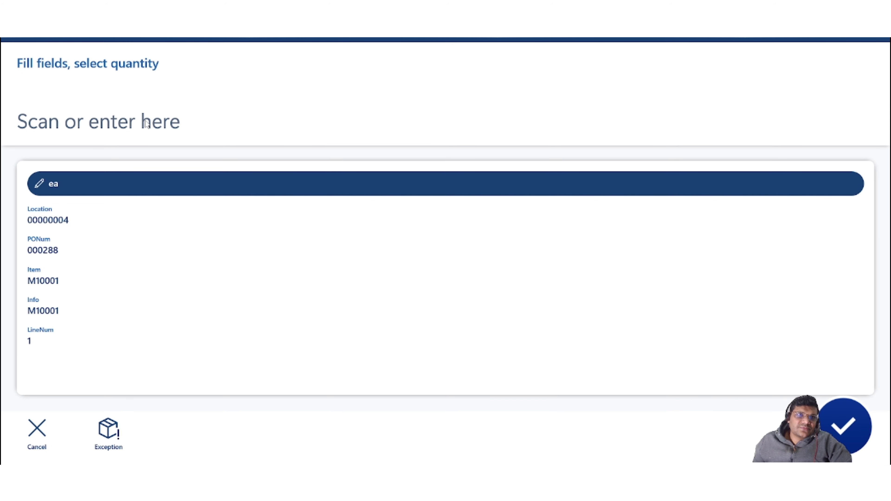
# Enter a received quantity of 10 and confirm the receipt values.
pyautogui.click(147, 124)
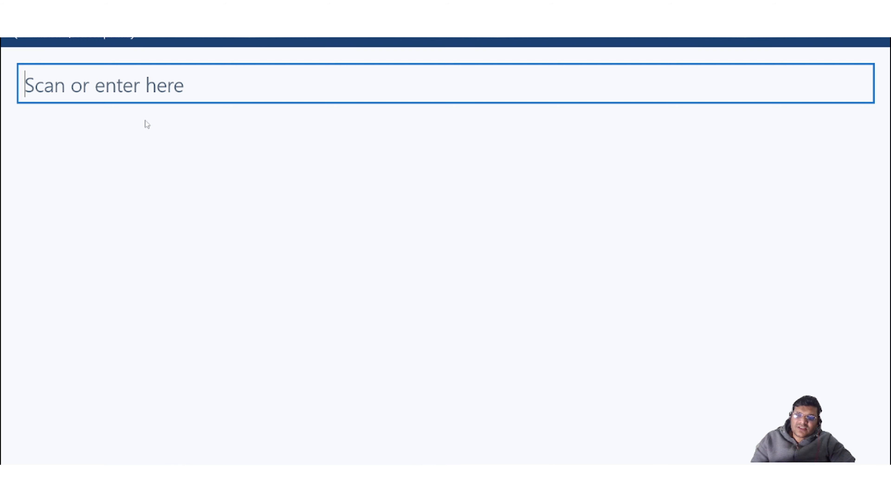
pyautogui.write('10')
pyautogui.press('Return')
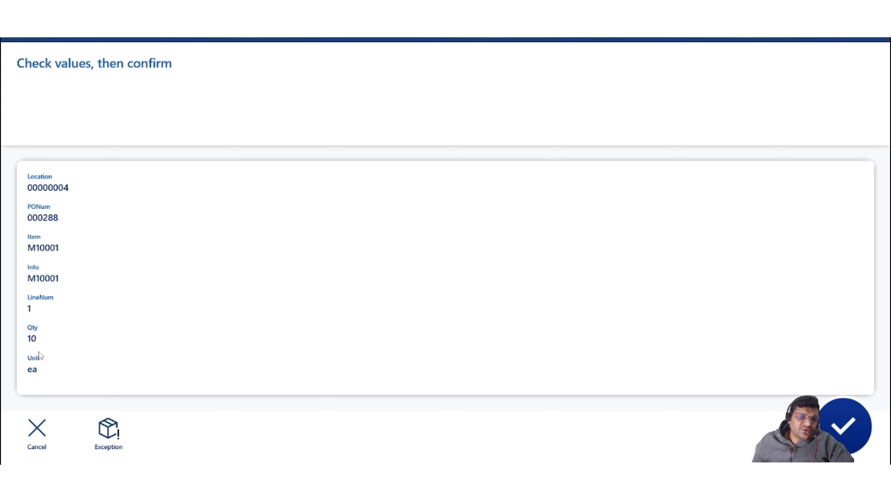
pyautogui.click(843, 426)
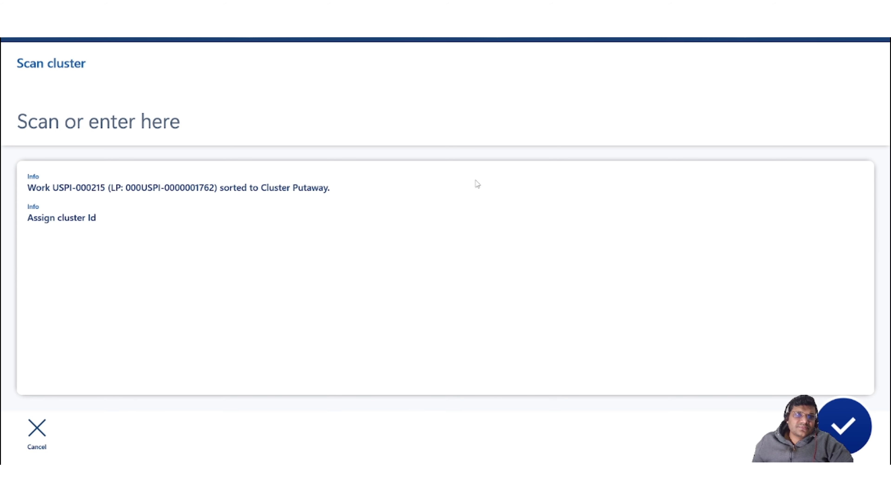
# Assign the received work to cluster C0012.
pyautogui.click(216, 122)
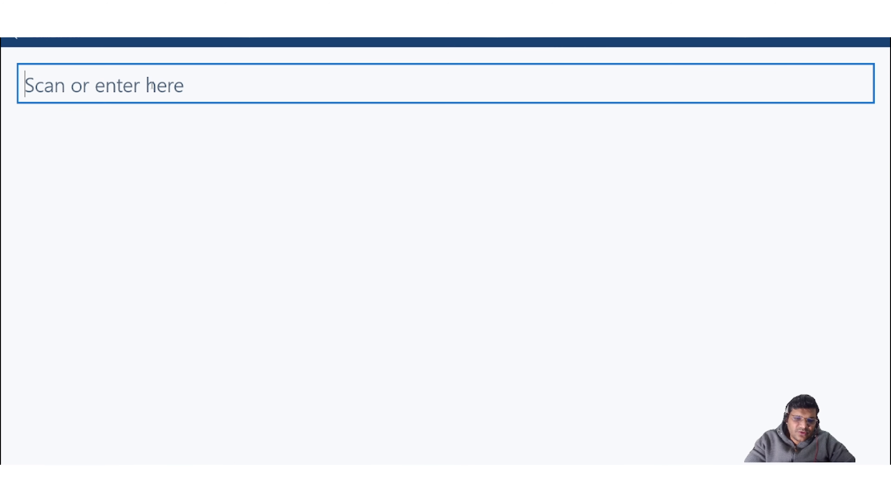
pyautogui.write('Cl')
pyautogui.press('BackSpace')
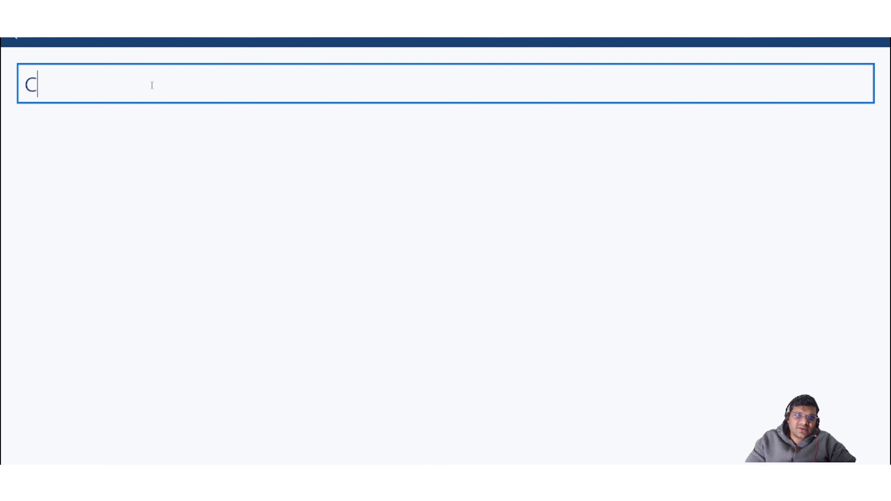
pyautogui.write('00')
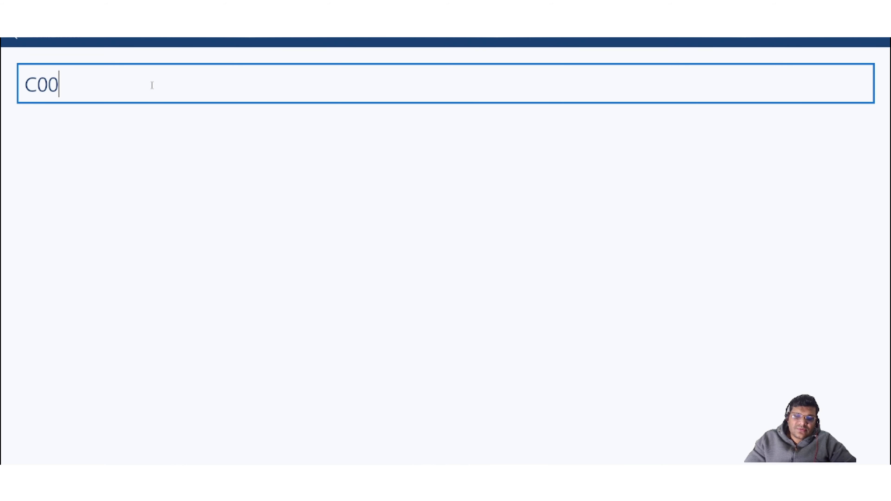
pyautogui.write('12')
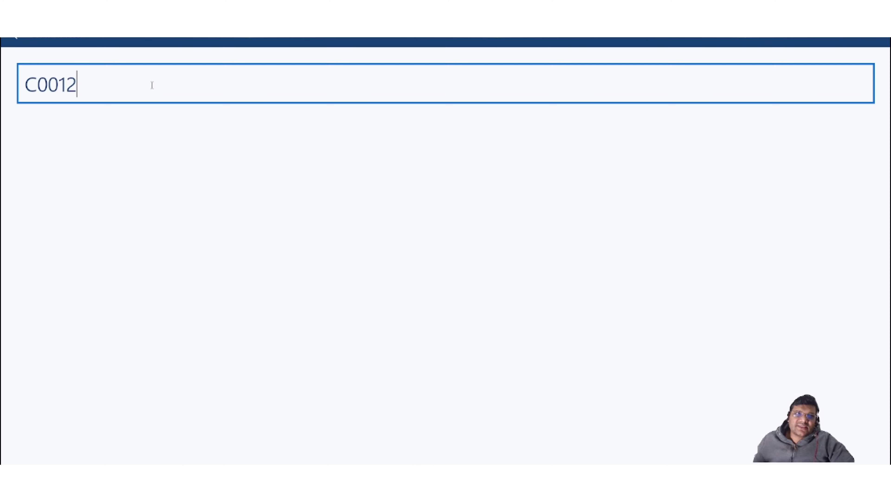
pyautogui.press('Return')
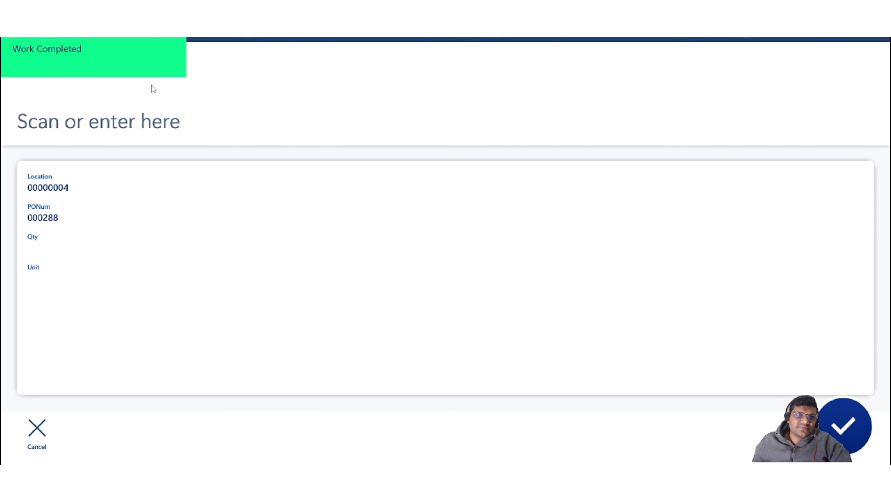
# Scan item M10002 for the purchase order receipt.
pyautogui.click(153, 125)
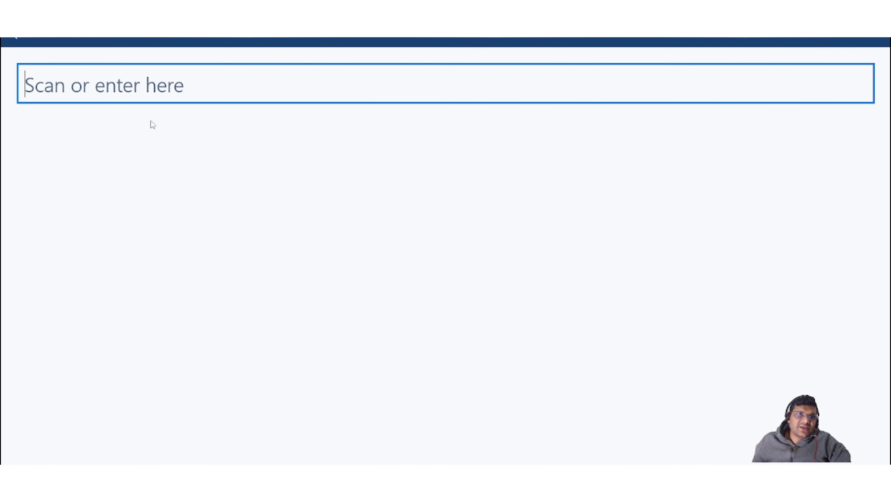
pyautogui.write('m1')
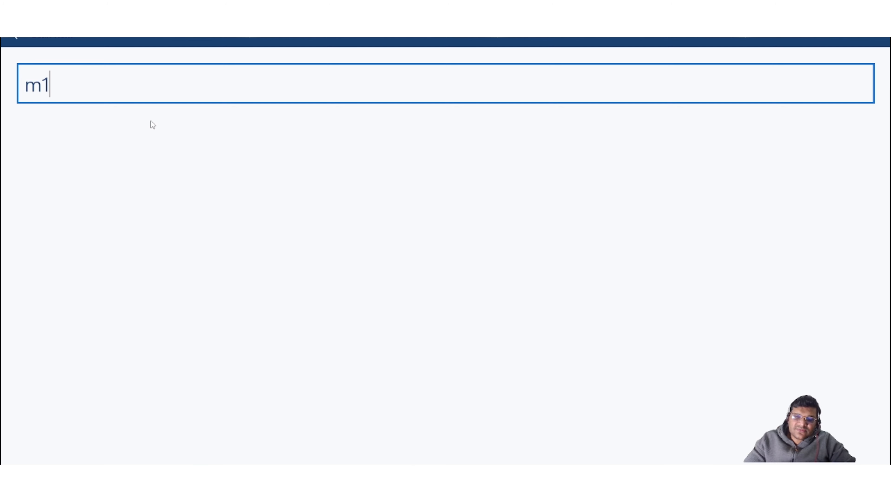
pyautogui.write('0002')
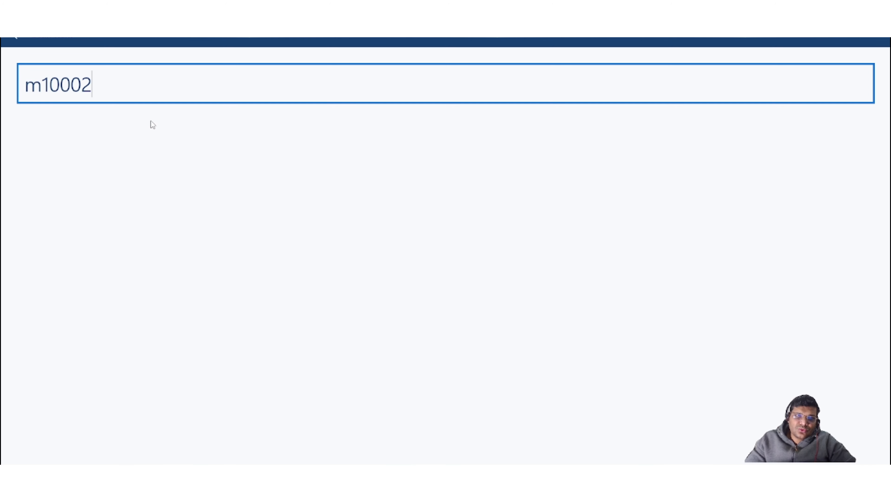
pyautogui.press('Return')
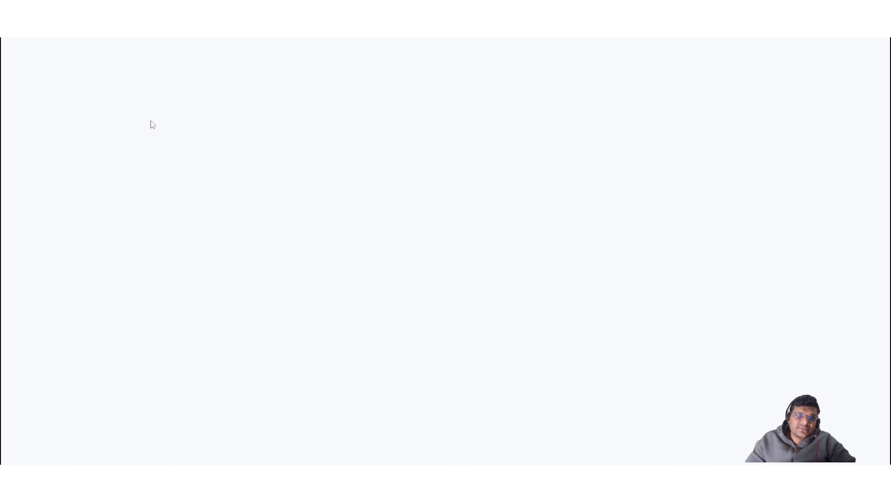
# Enter a received quantity of 15 and confirm the receipt values.
pyautogui.click(153, 124)
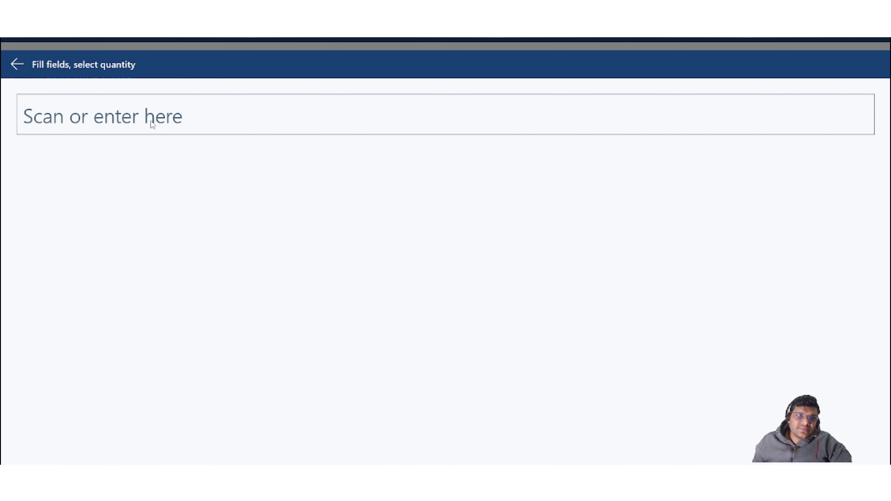
pyautogui.write('15')
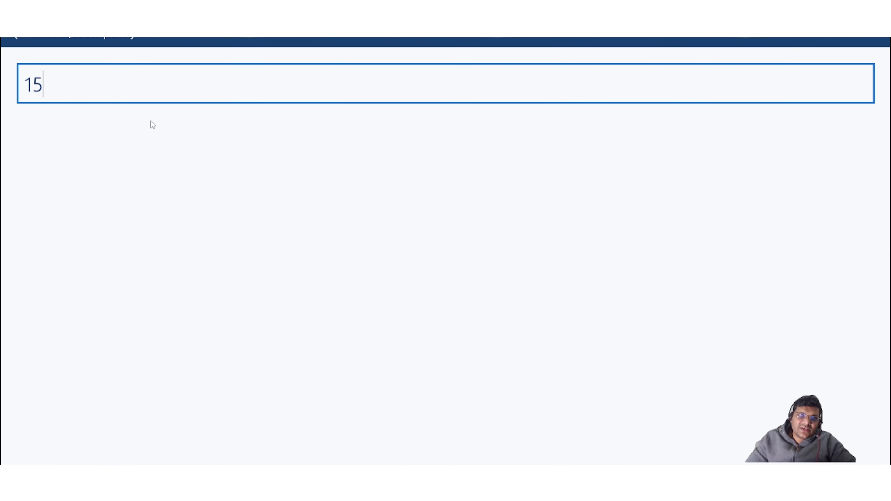
pyautogui.press('Return')
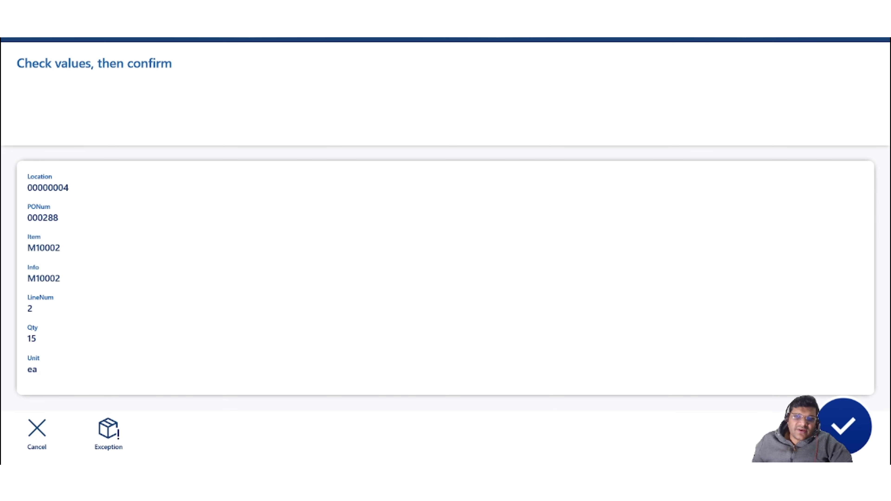
pyautogui.click(844, 427)
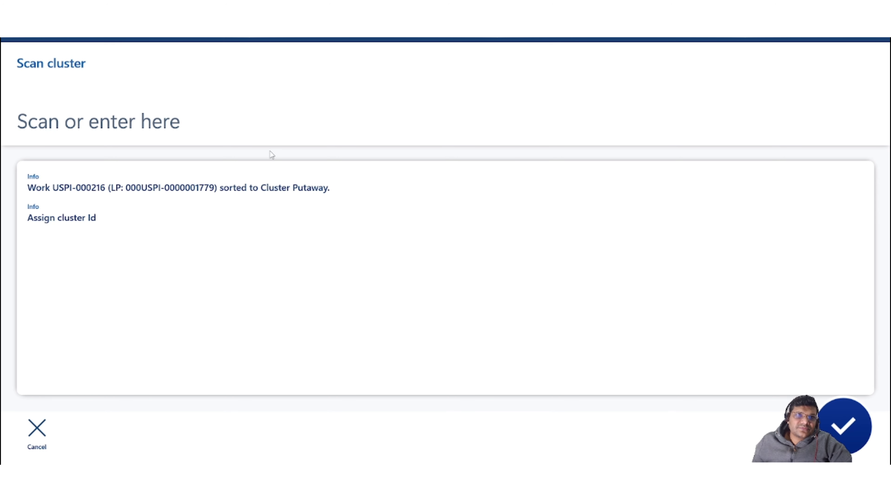
# Assign the second received work to cluster C0012.
pyautogui.click(265, 121)
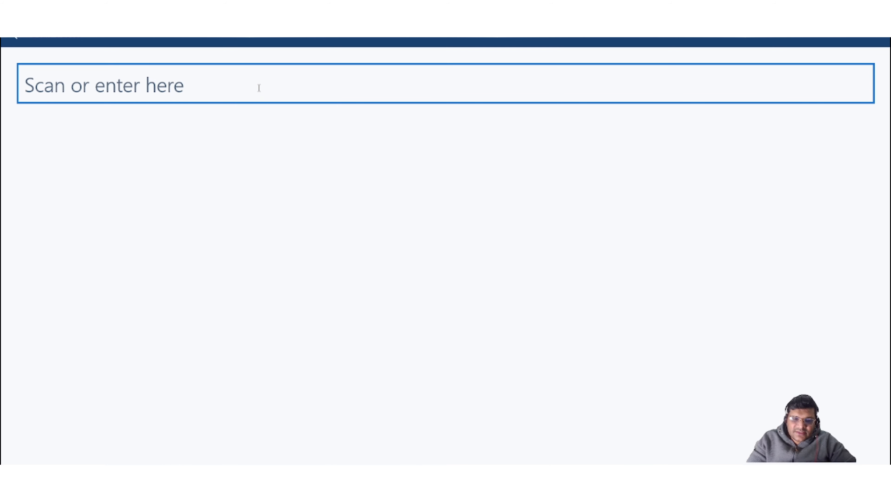
pyautogui.write('C0012')
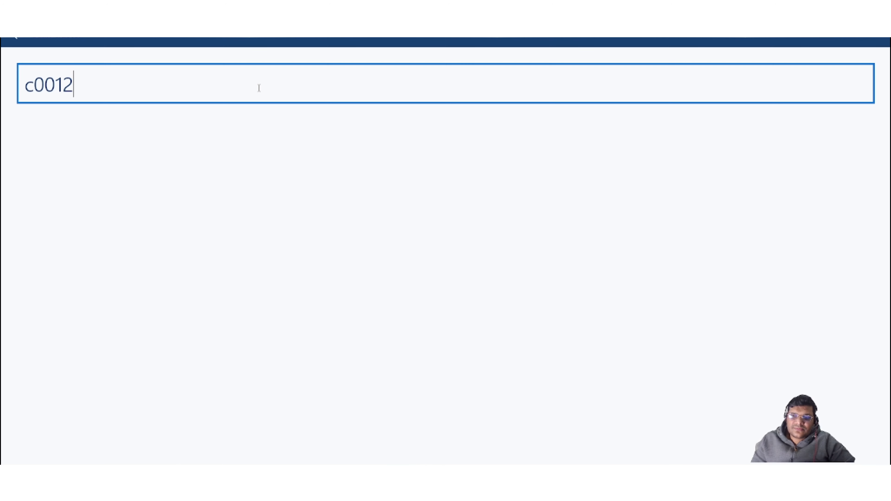
pyautogui.press('Return')
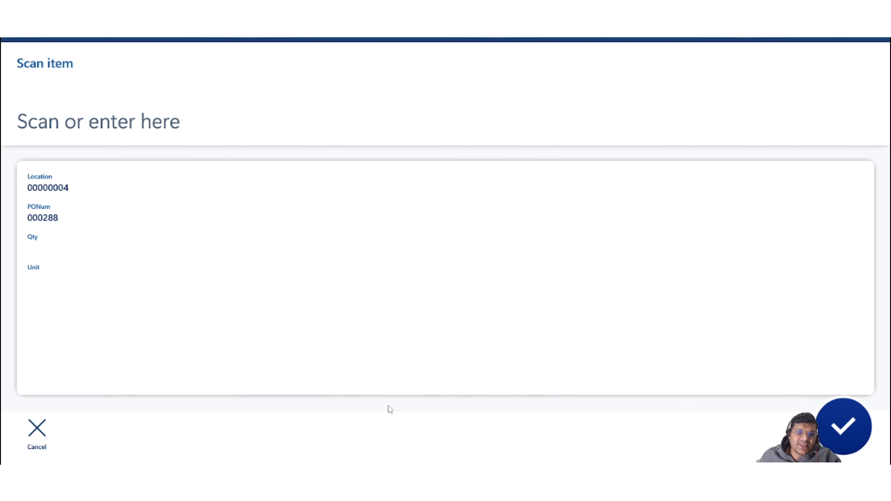
# Return to purchase order 000288 in the browser, refresh it, and open the work details for its lines.
pyautogui.click(382, 490)
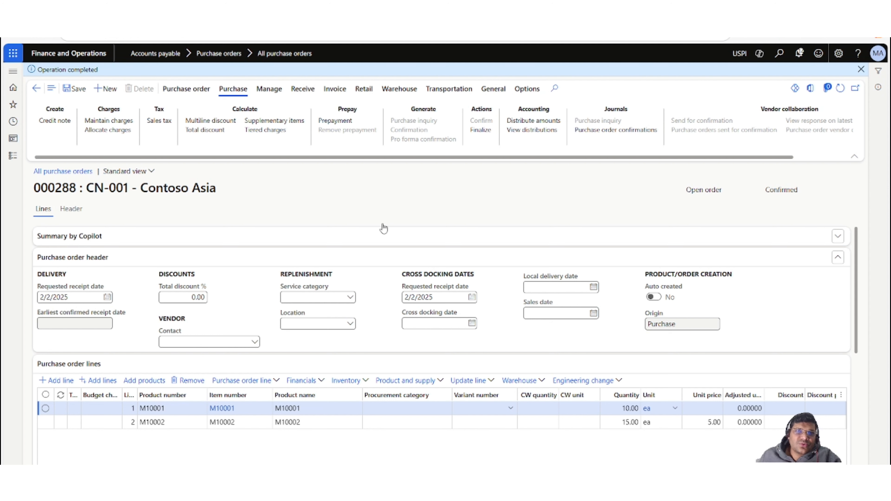
pyautogui.click(387, 197)
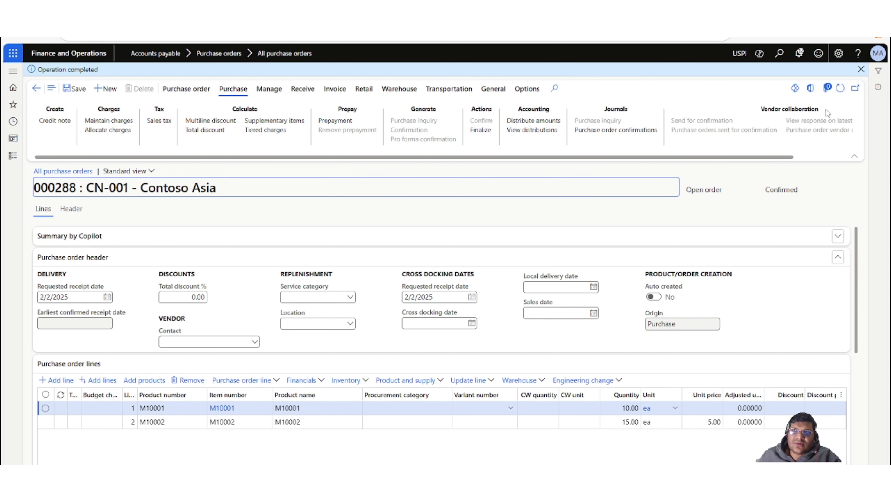
pyautogui.click(841, 91)
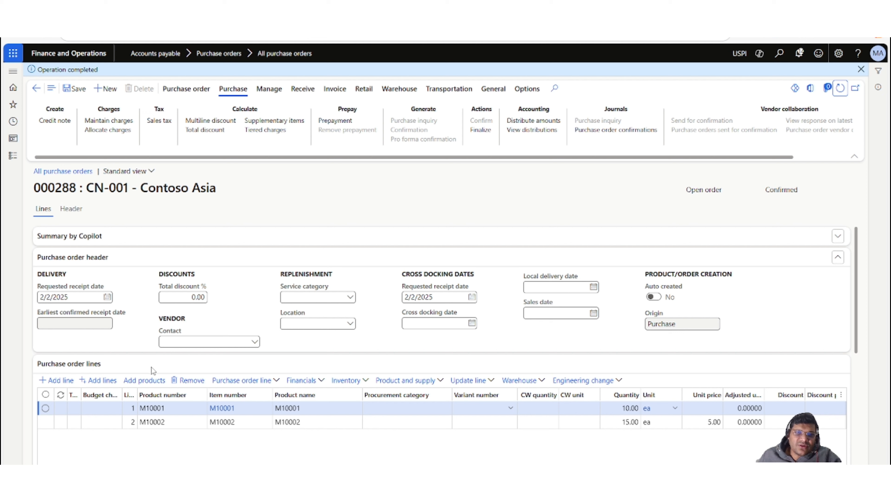
pyautogui.click(543, 381)
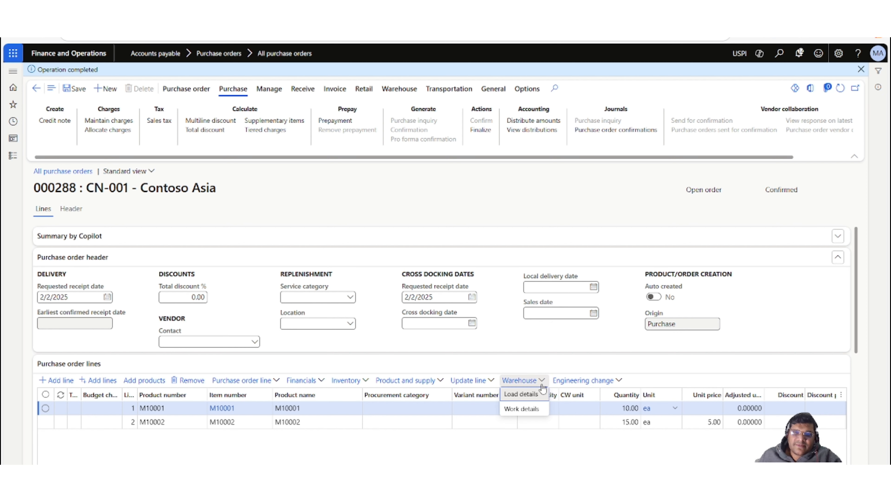
pyautogui.click(532, 411)
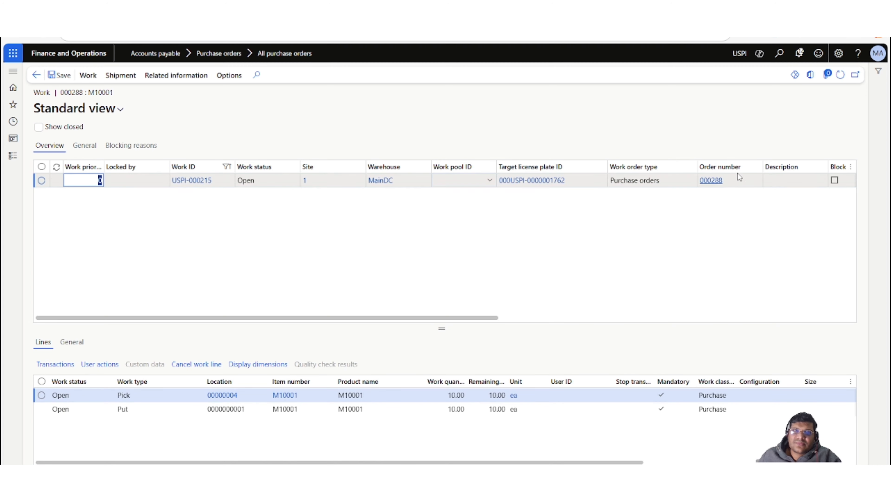
# Filter the work list by order number 000288 and clear the Work ID filter.
pyautogui.click(737, 182)
pyautogui.hotkey('ctrl', 'c')
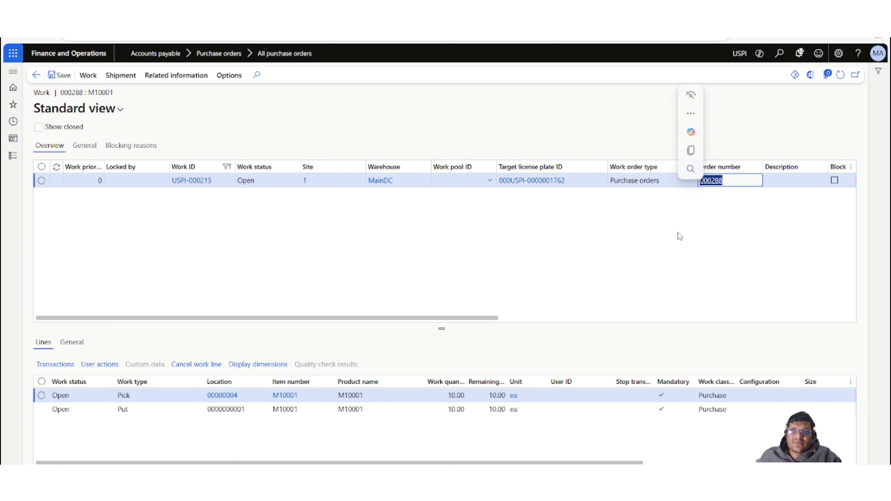
pyautogui.click(740, 168)
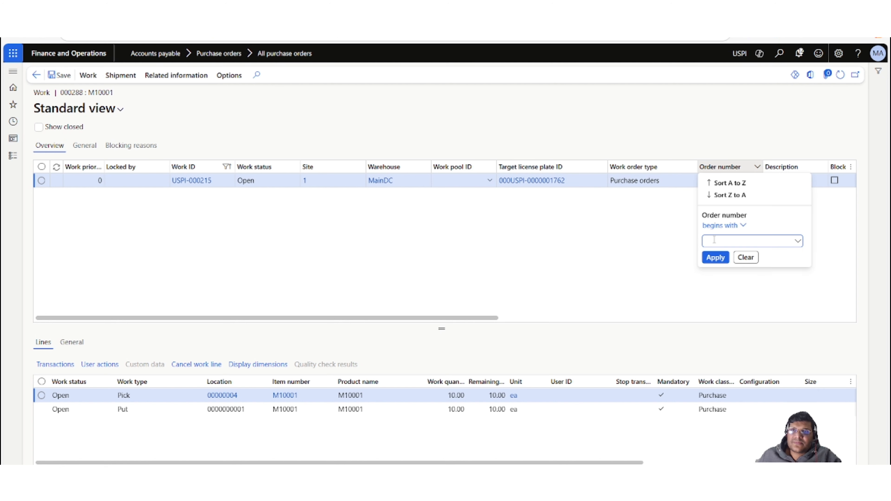
pyautogui.hotkey('ctrl', 'v')
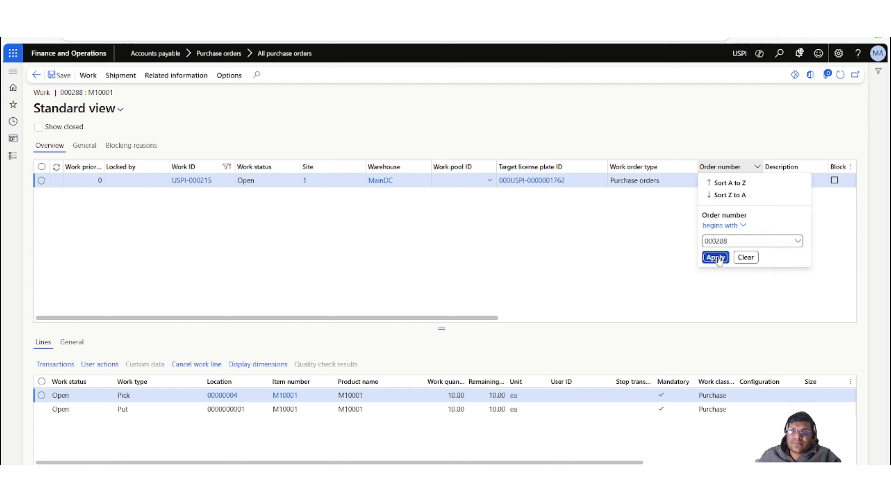
pyautogui.click(716, 257)
pyautogui.click(217, 169)
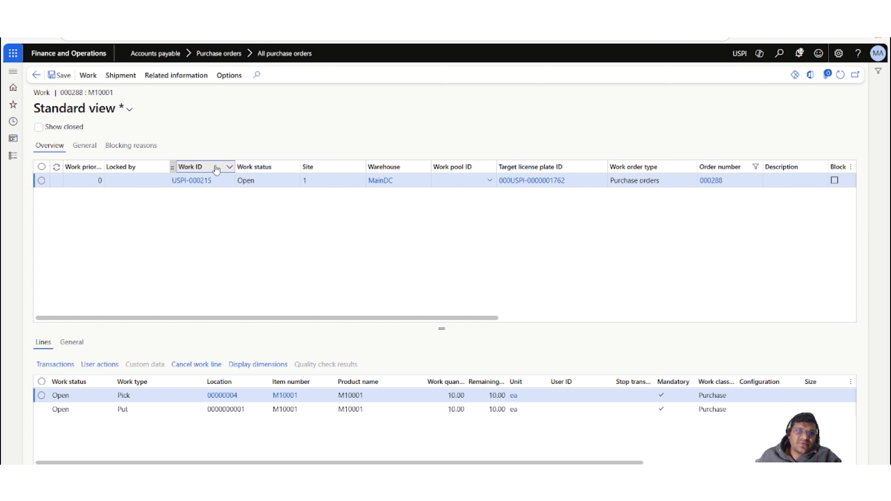
pyautogui.click(216, 168)
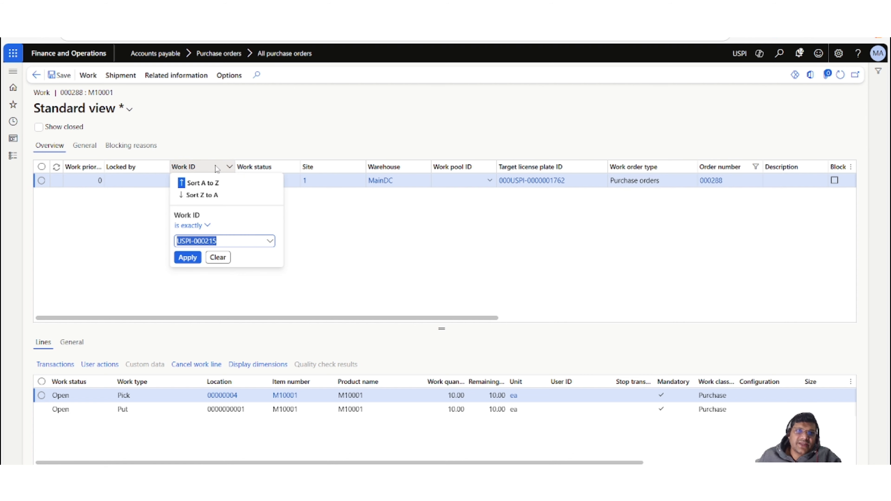
pyautogui.click(221, 258)
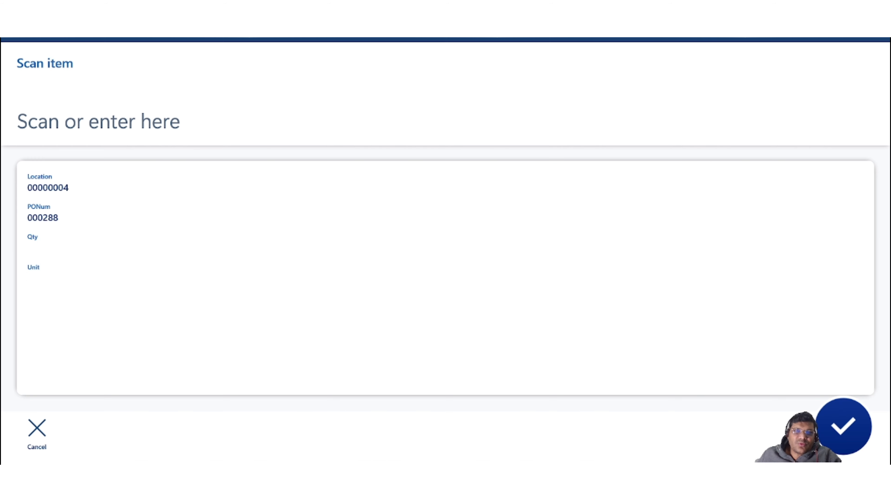
# Leave the receiving flow and try to start Cluster putaway with cluster ID c0012.
pyautogui.click(38, 428)
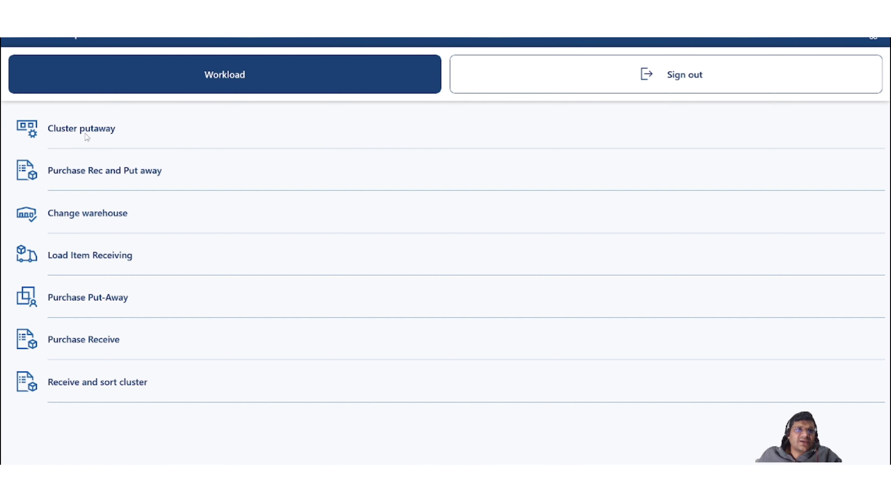
pyautogui.click(94, 132)
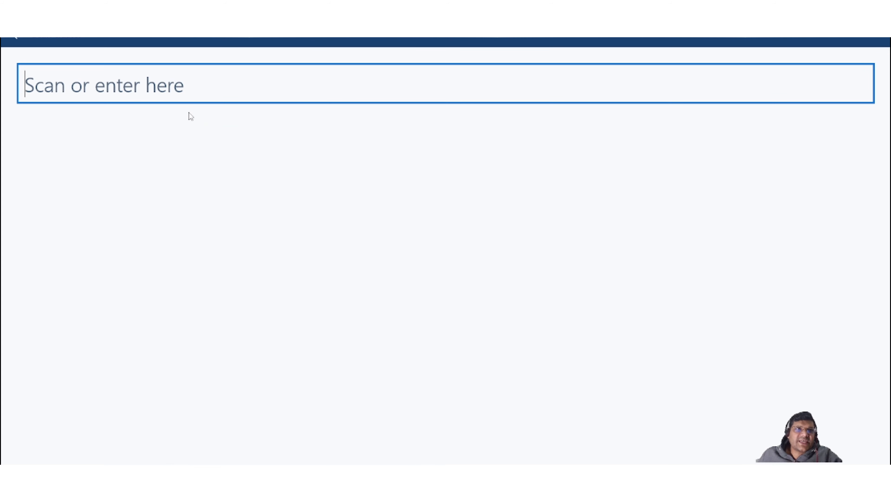
pyautogui.write('c')
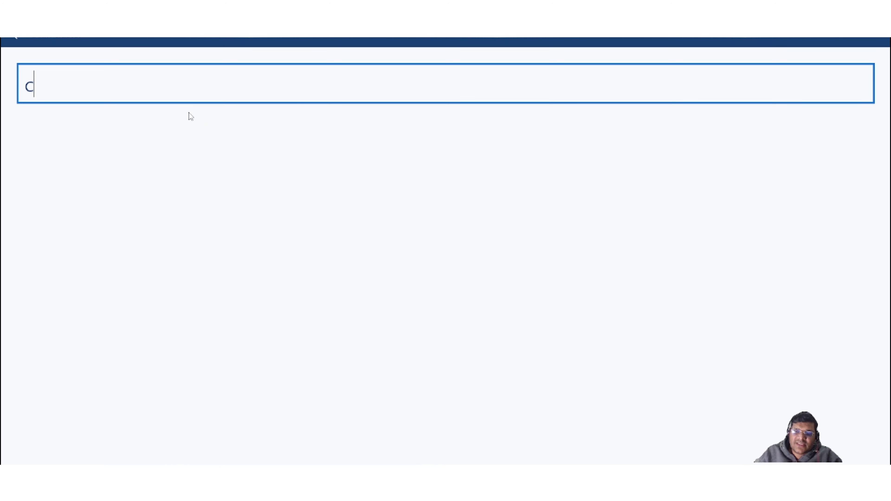
pyautogui.write('0012')
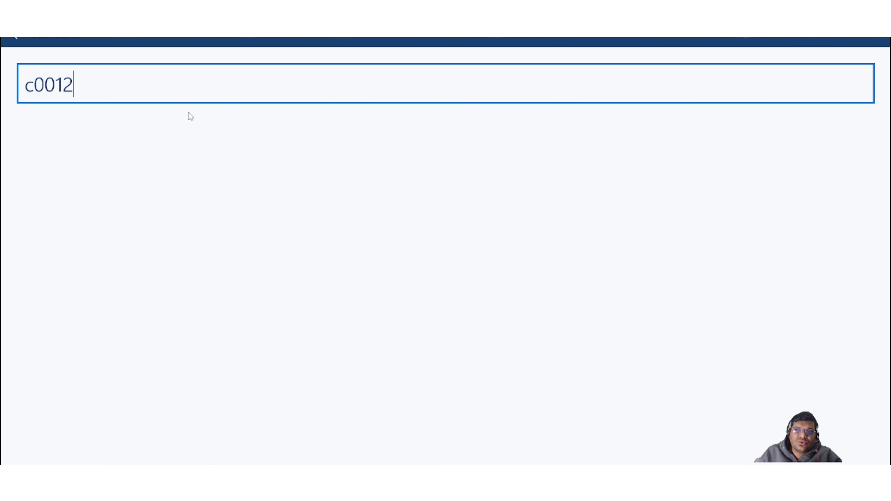
pyautogui.press('Return')
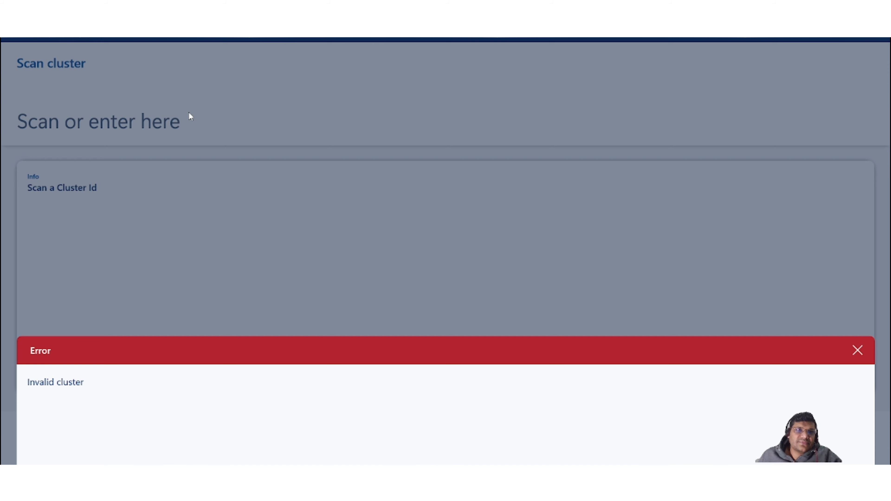
pyautogui.click(859, 351)
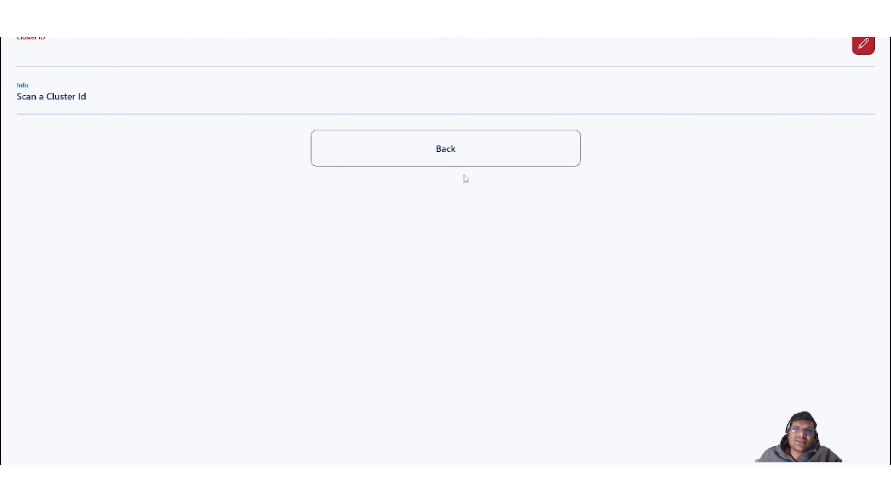
pyautogui.click(479, 152)
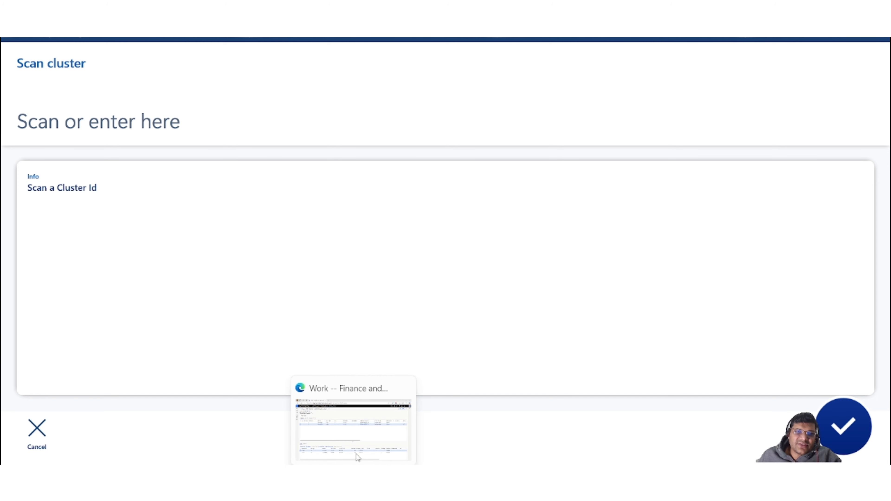
# Return to the browser, open Work clusters under Warehouse management, and close cluster C0012.
pyautogui.click(358, 456)
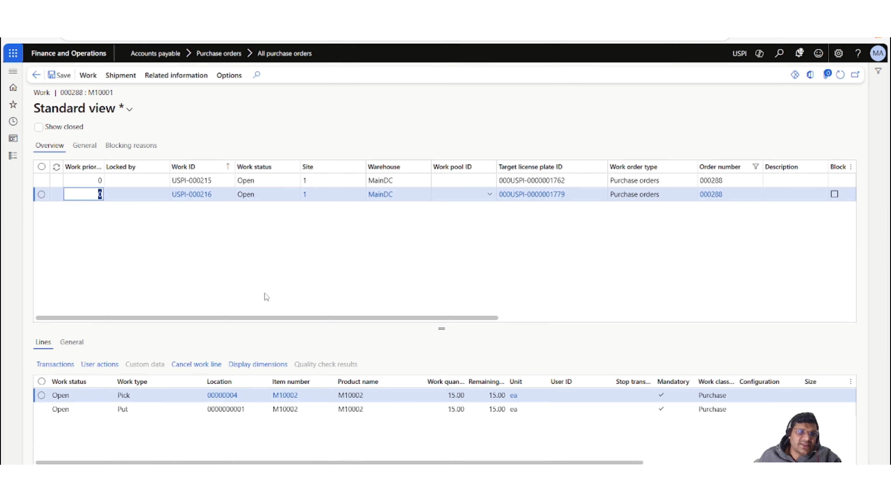
pyautogui.click(13, 155)
pyautogui.scroll(-10, 87, 351)
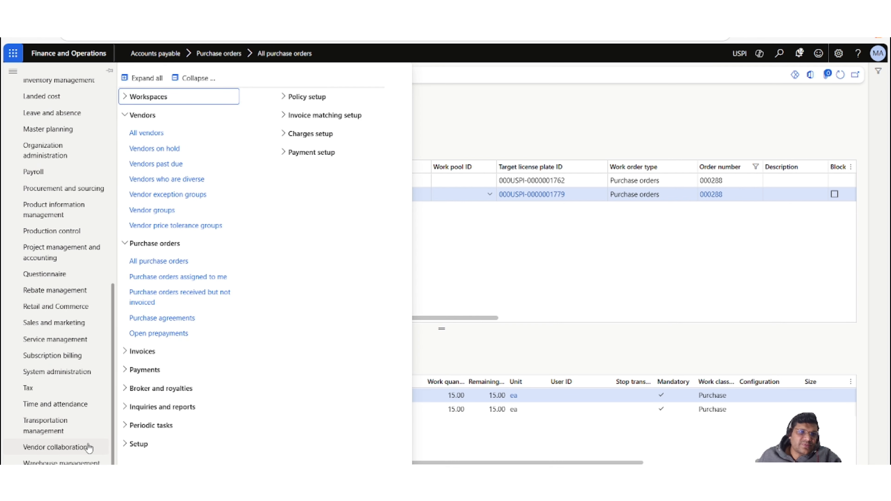
pyautogui.click(84, 462)
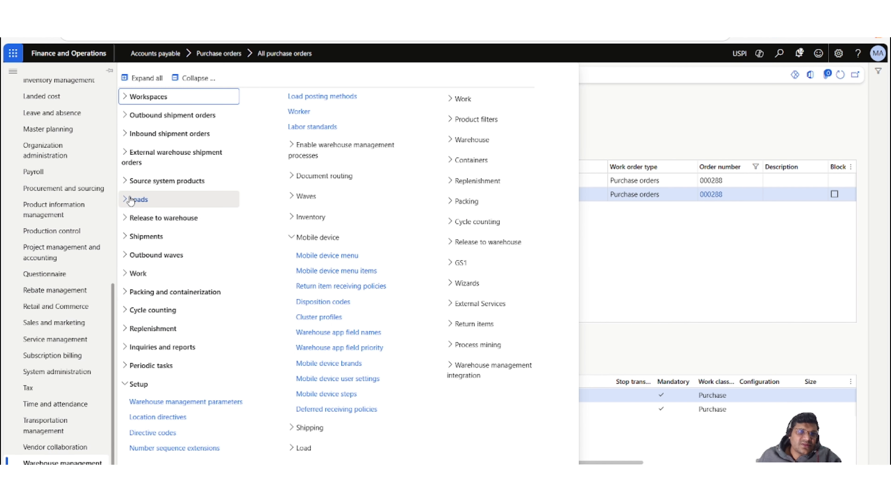
pyautogui.click(129, 272)
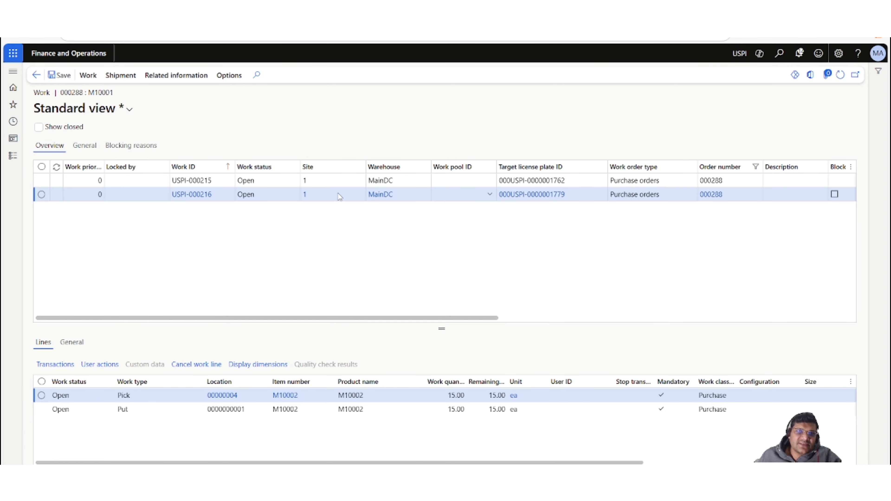
pyautogui.hotkey('alt', 'Left')
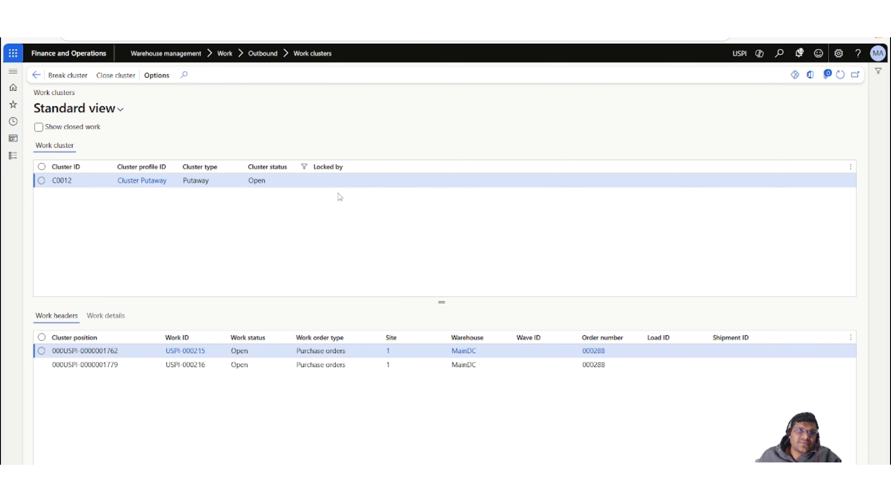
pyautogui.click(41, 180)
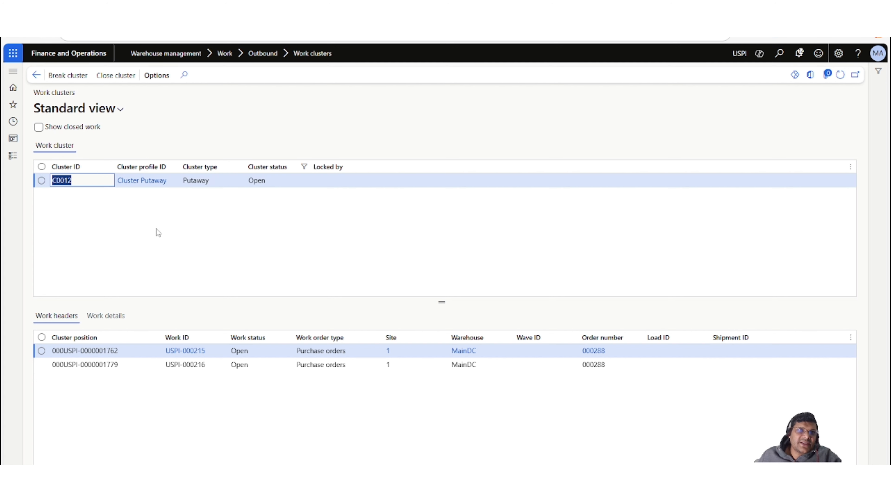
pyautogui.click(125, 82)
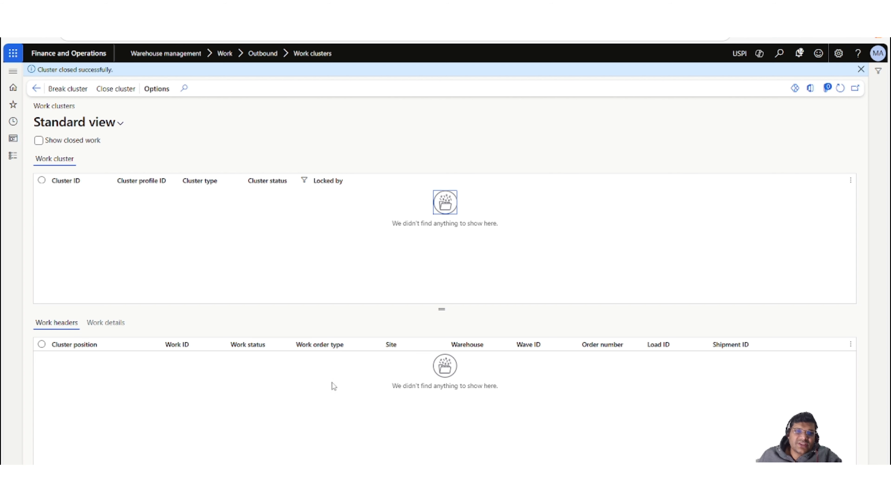
# In the Warehouse Management app, enter cluster ID C0012 and confirm the cluster pick and put.
pyautogui.moveTo(405, 474)
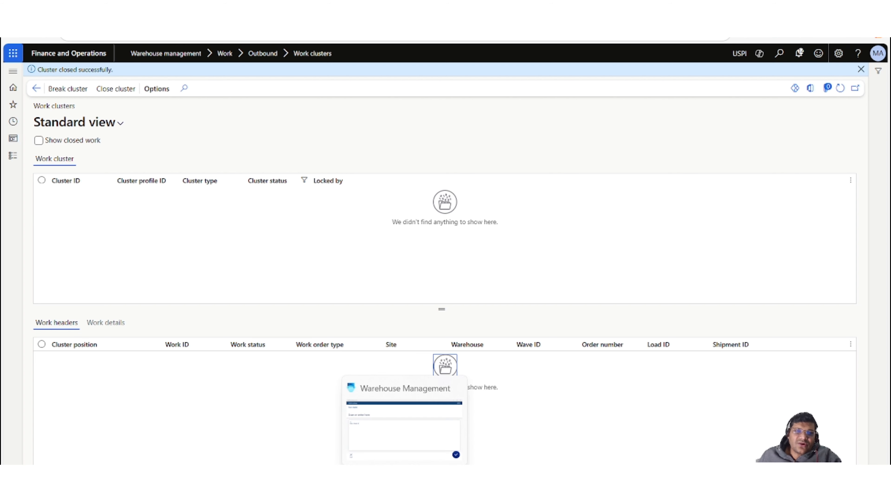
pyautogui.click(404, 425)
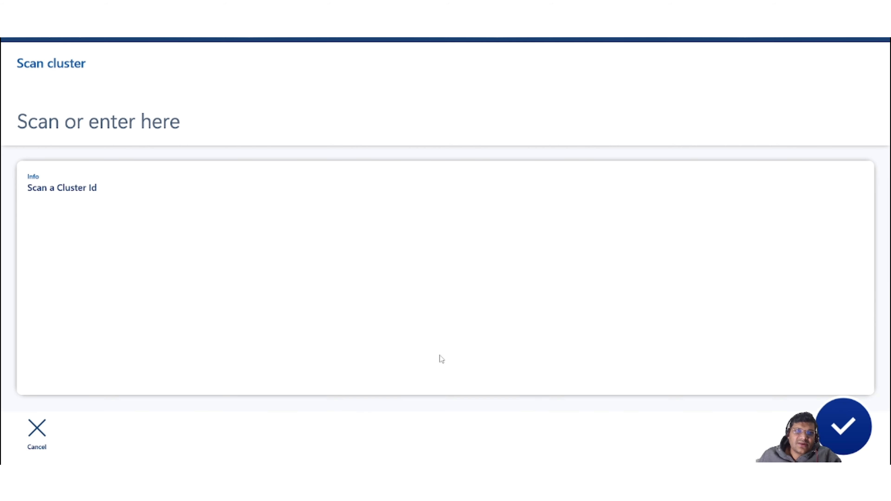
pyautogui.click(212, 126)
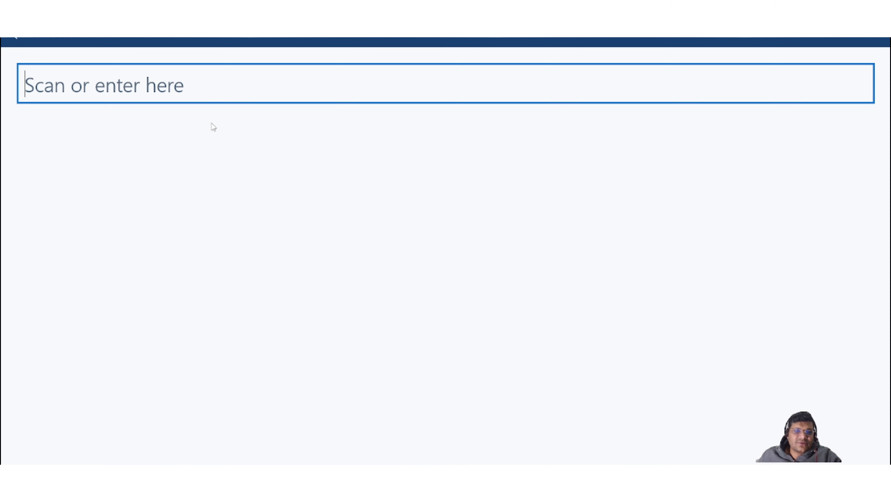
pyautogui.write('C0012')
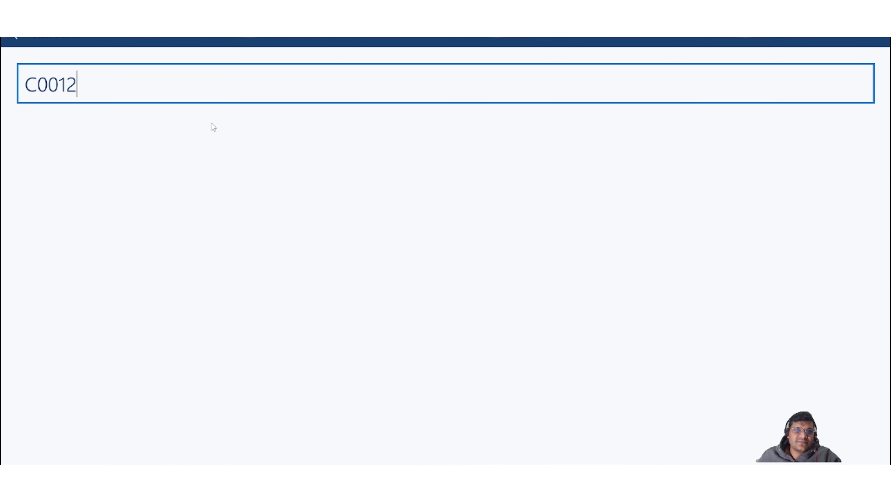
pyautogui.press('Return')
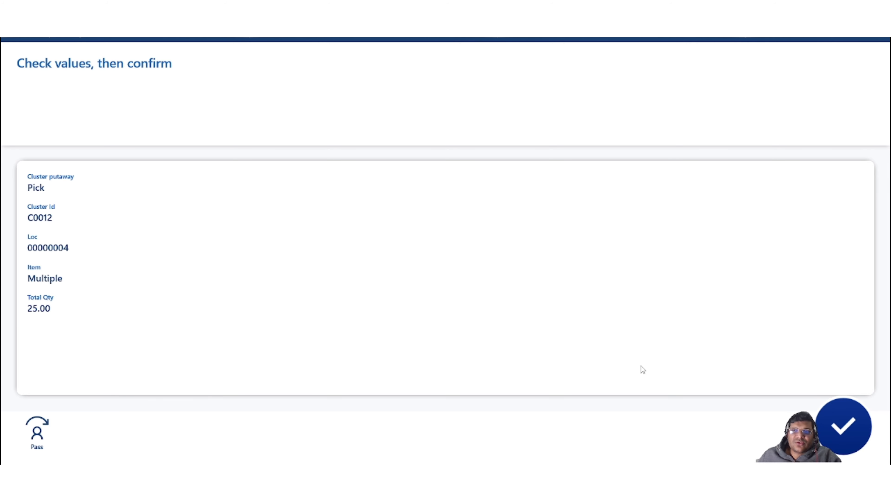
pyautogui.click(838, 424)
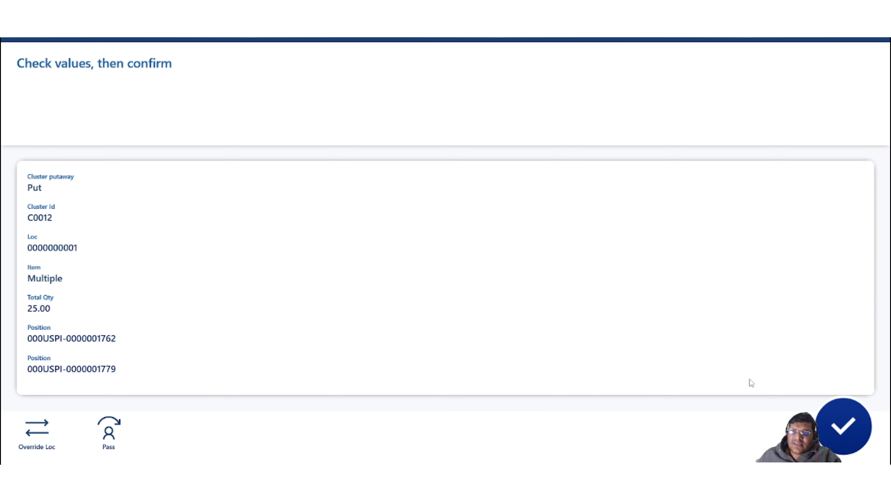
pyautogui.click(848, 429)
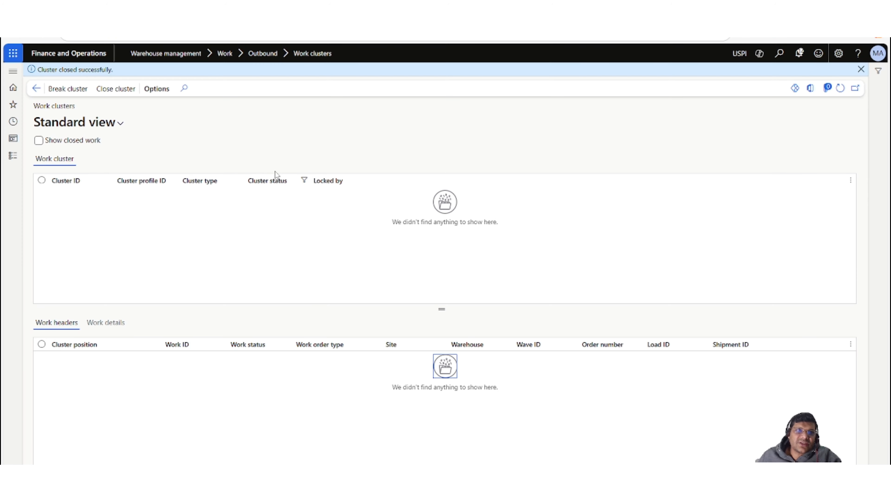
# Open purchase order 000288 from All purchase orders and view the work details for its lines.
pyautogui.click(13, 156)
pyautogui.scroll(-5, 74, 285)
pyautogui.scroll(-3, 74, 286)
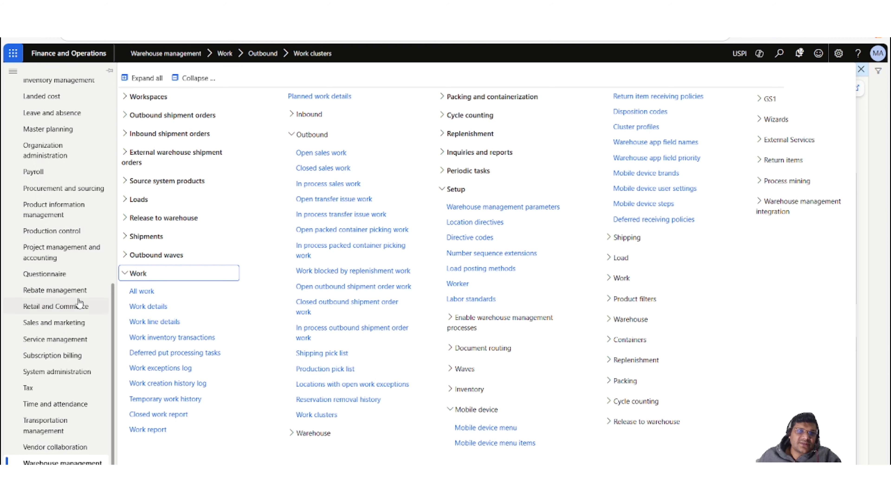
pyautogui.scroll(10, 87, 248)
pyautogui.click(75, 177)
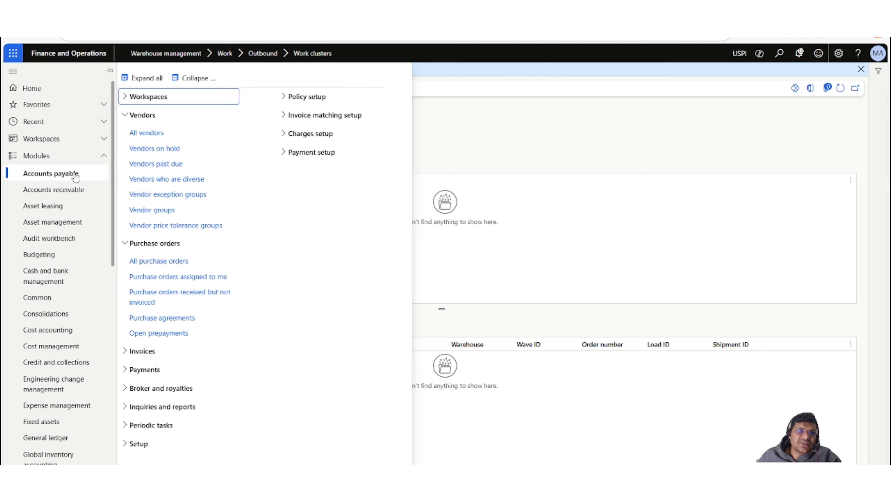
pyautogui.click(166, 264)
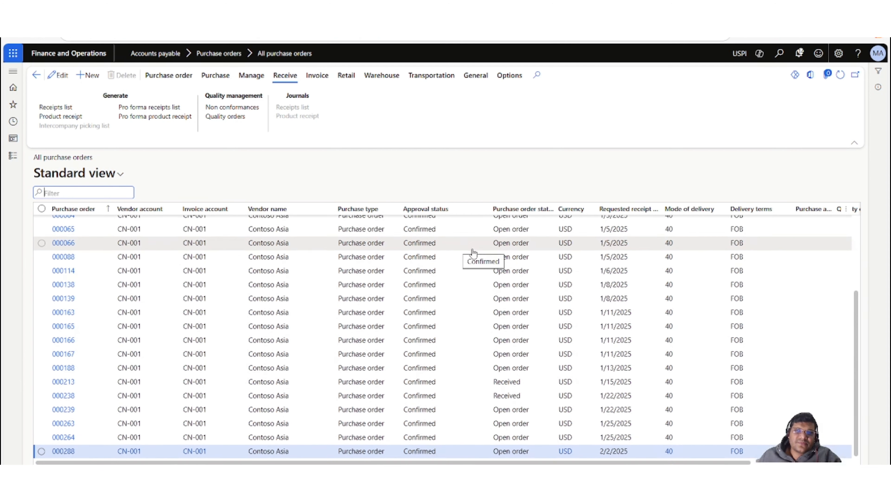
pyautogui.click(68, 456)
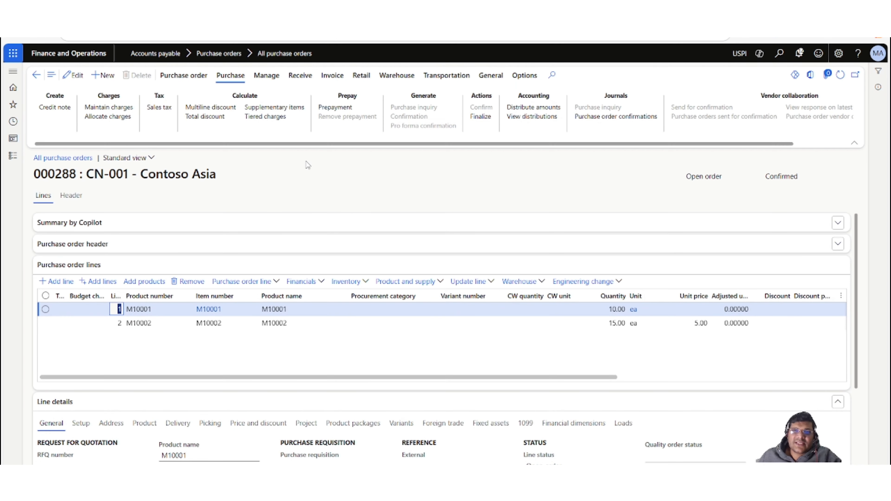
pyautogui.click(541, 283)
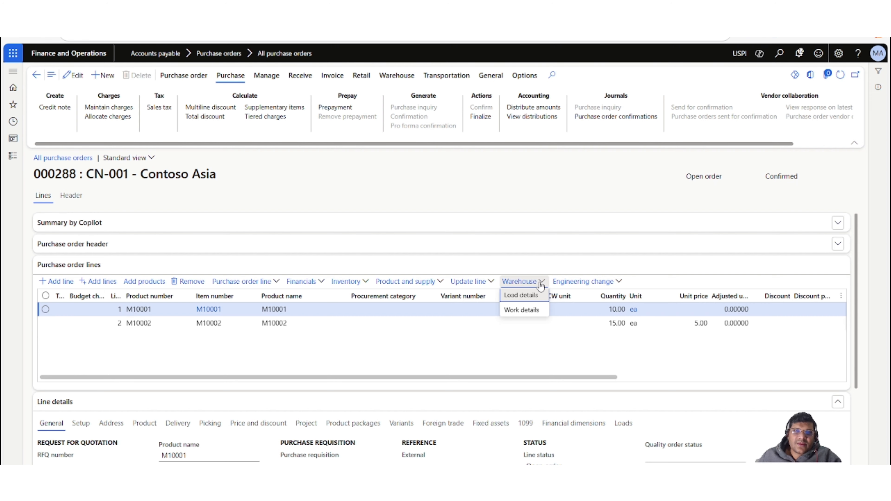
pyautogui.click(532, 313)
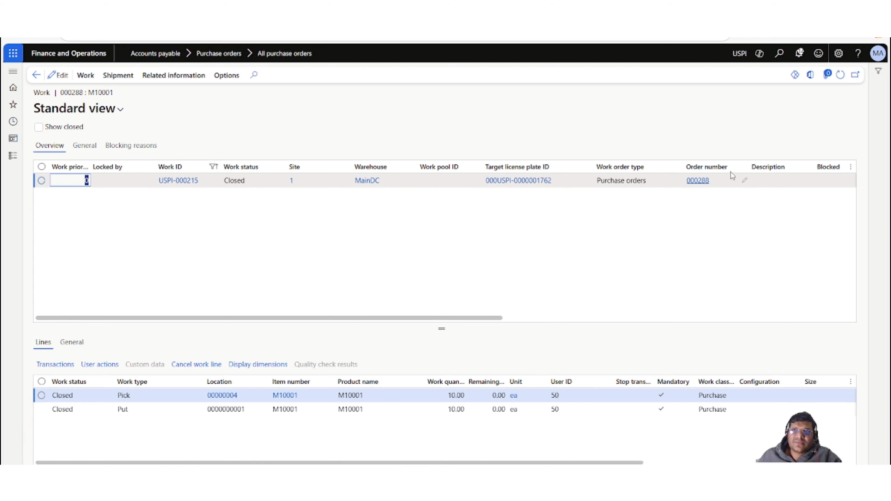
# Filter the work list to order number 000288 and remove the Work ID filter.
pyautogui.click(728, 175)
pyautogui.hotkey('ctrl', 'c')
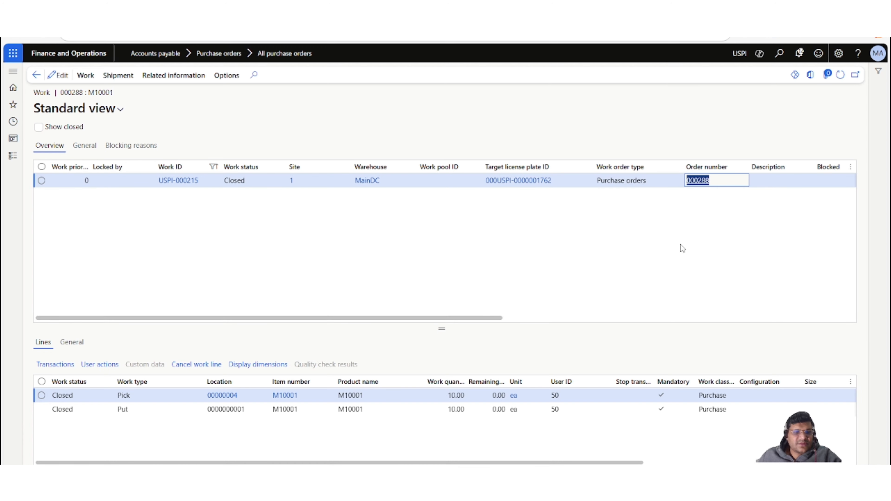
pyautogui.click(725, 168)
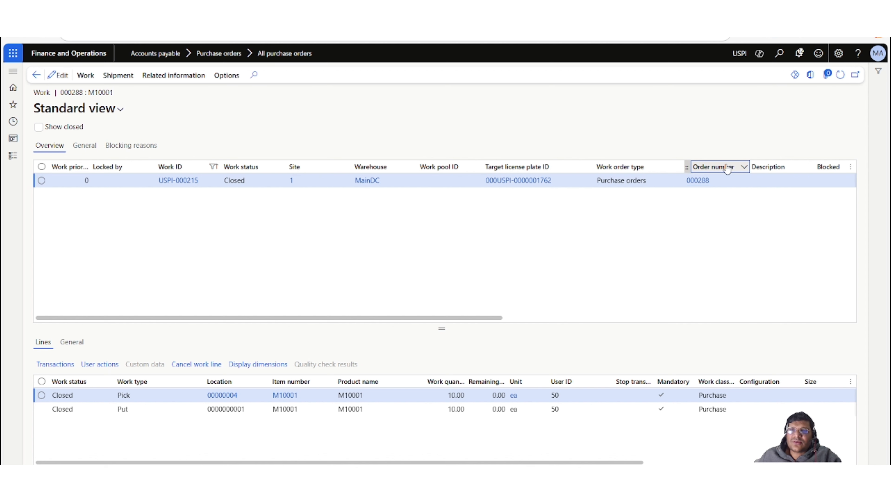
pyautogui.click(727, 169)
pyautogui.hotkey('ctrl', 'v')
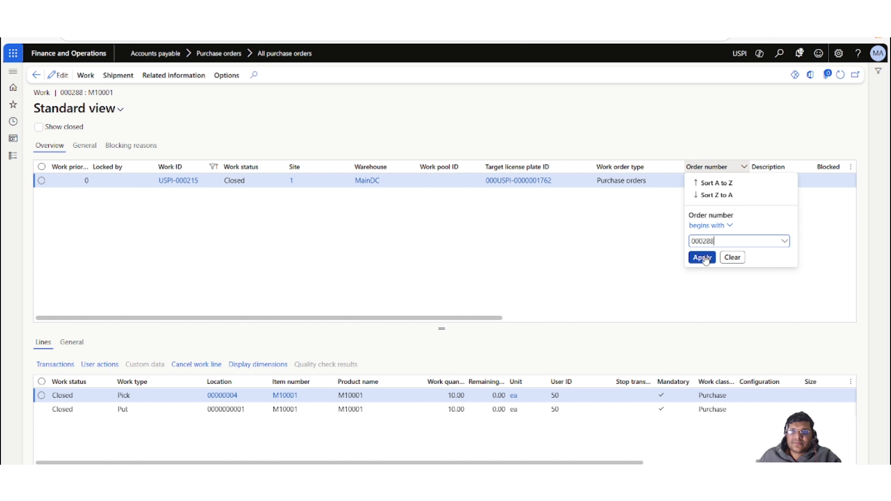
pyautogui.click(704, 258)
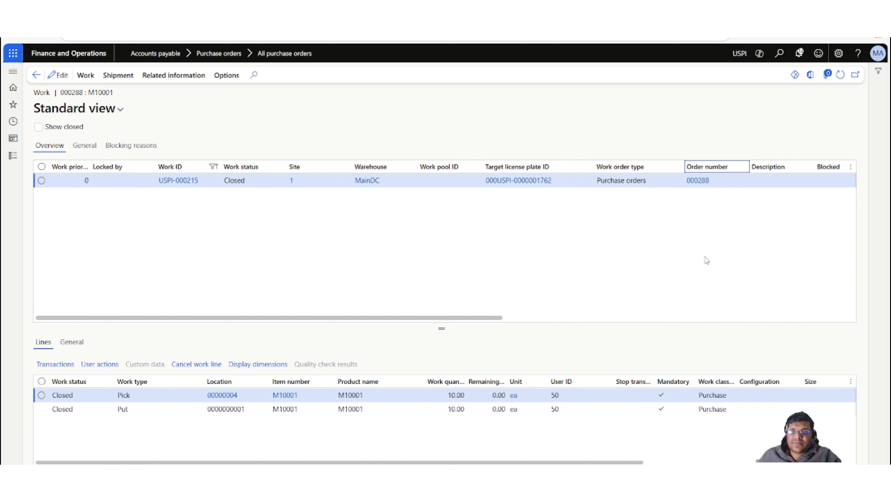
pyautogui.click(198, 171)
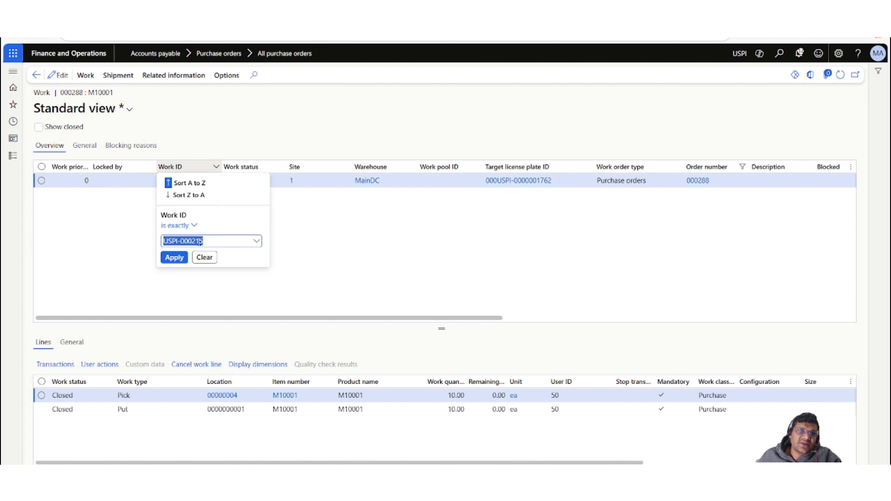
pyautogui.click(204, 258)
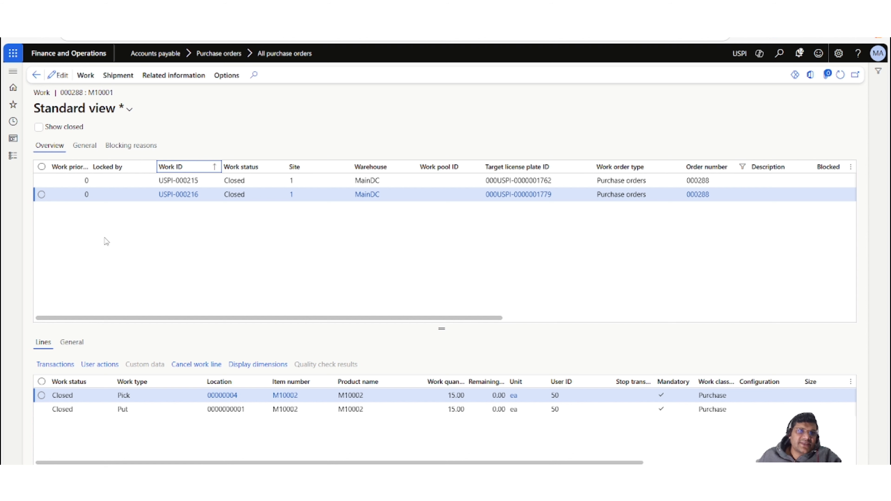
# Select each of the two work records to review their pick and put lines.
pyautogui.click(103, 180)
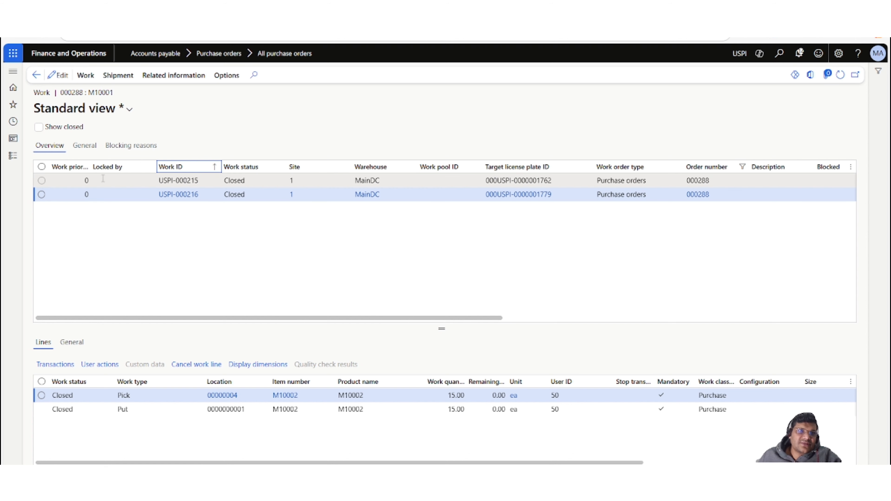
pyautogui.click(100, 194)
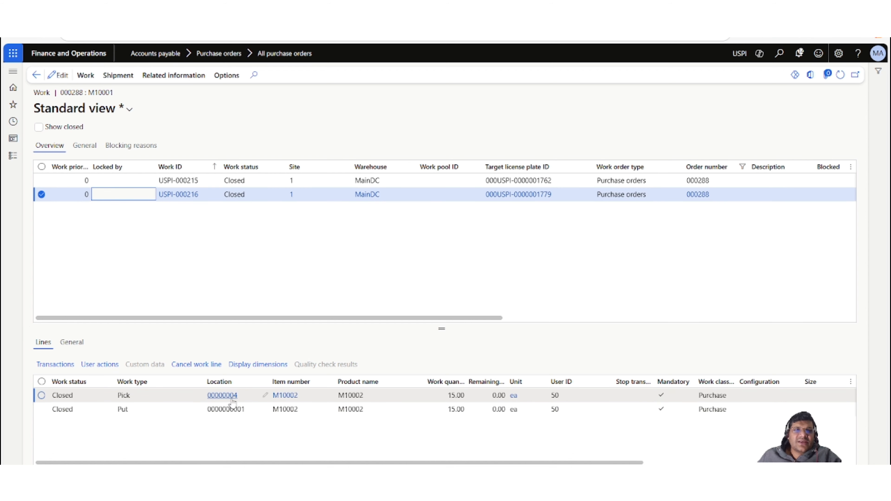
pyautogui.click(219, 390)
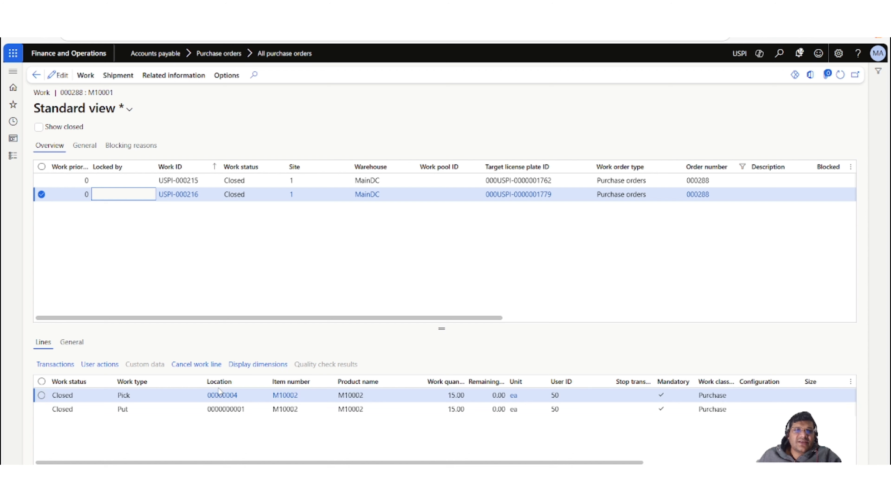